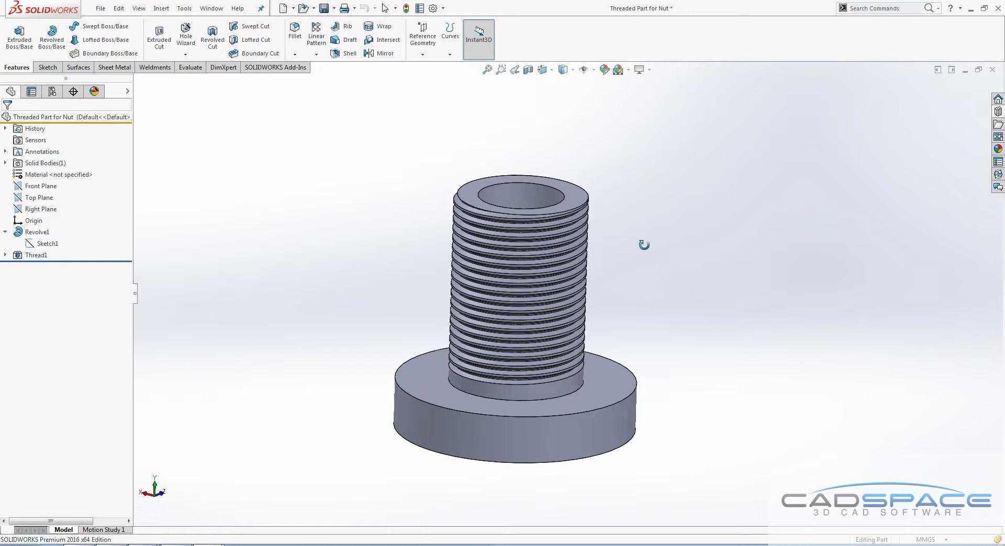
# Roll the model back to before the thread and inspect the diameter dimension of the upright cylinder.
pyautogui.moveTo(643, 242); pyautogui.dragTo(641, 271, button='middle')
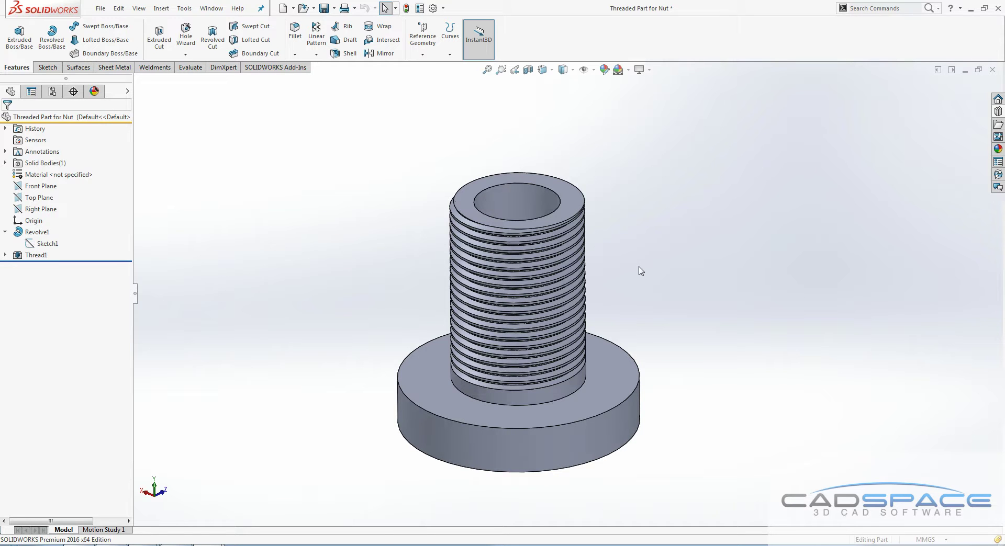
pyautogui.moveTo(631, 307); pyautogui.dragTo(593, 349, button='middle')
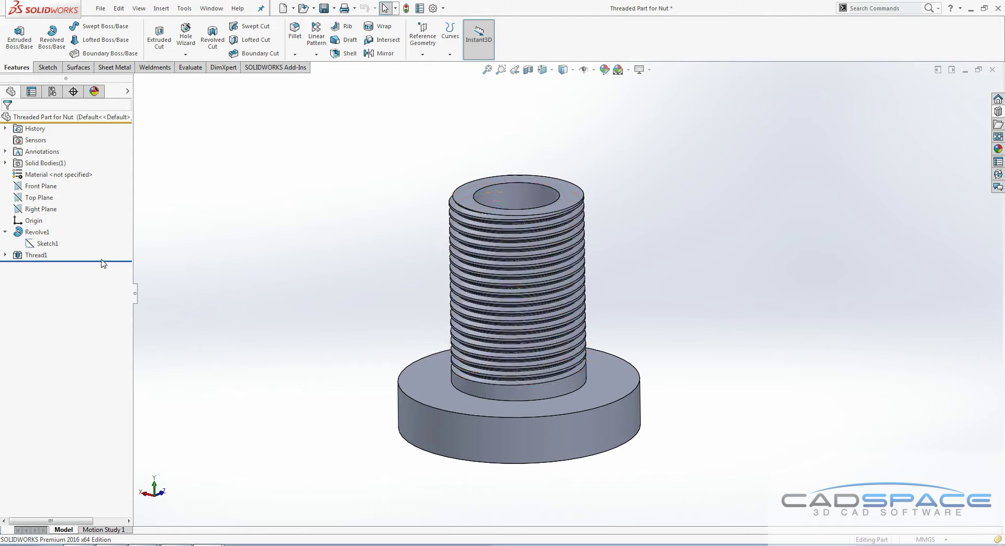
pyautogui.moveTo(104, 260); pyautogui.dragTo(94, 253)
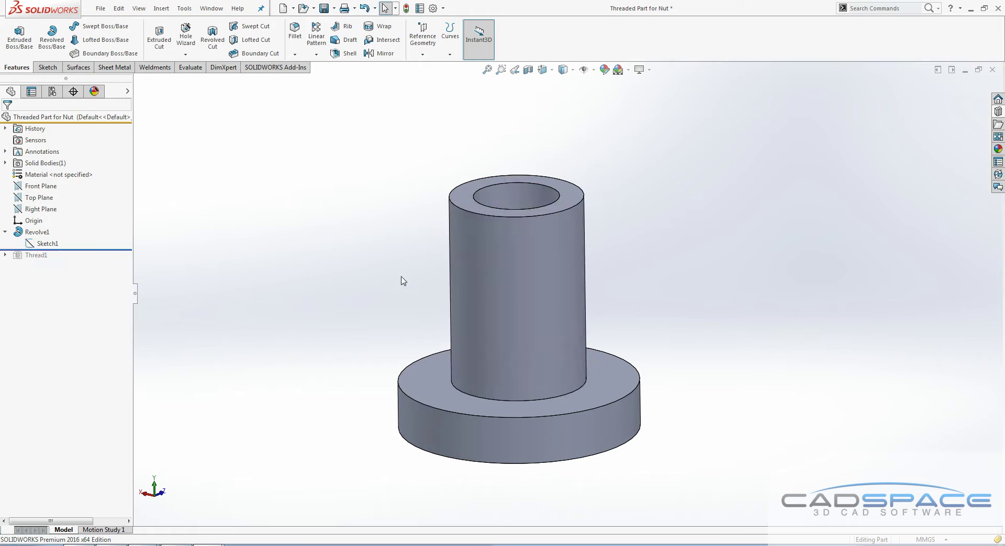
pyautogui.click(531, 298)
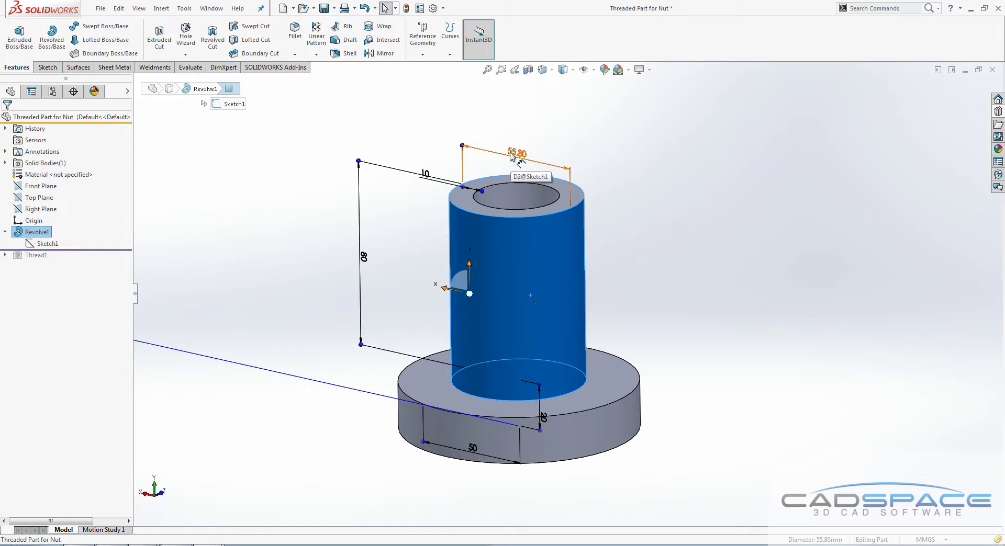
pyautogui.click(724, 188)
# Switch to the metric thread chart in Chrome and look up the M56x4 row's external major diameter limits.
pyautogui.hotkey('alt', 'Tab')
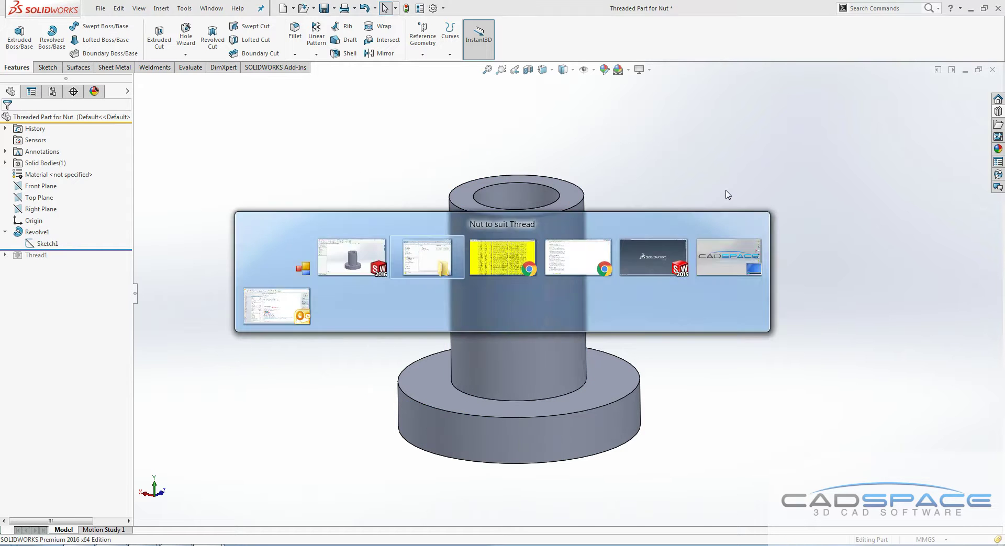
pyautogui.hotkey('alt', 'Tab')
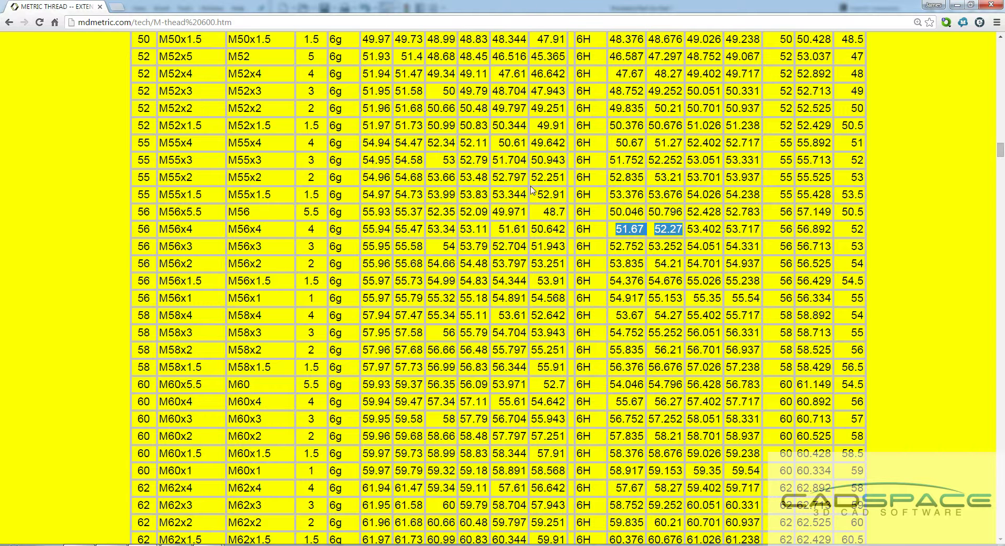
pyautogui.click(163, 228)
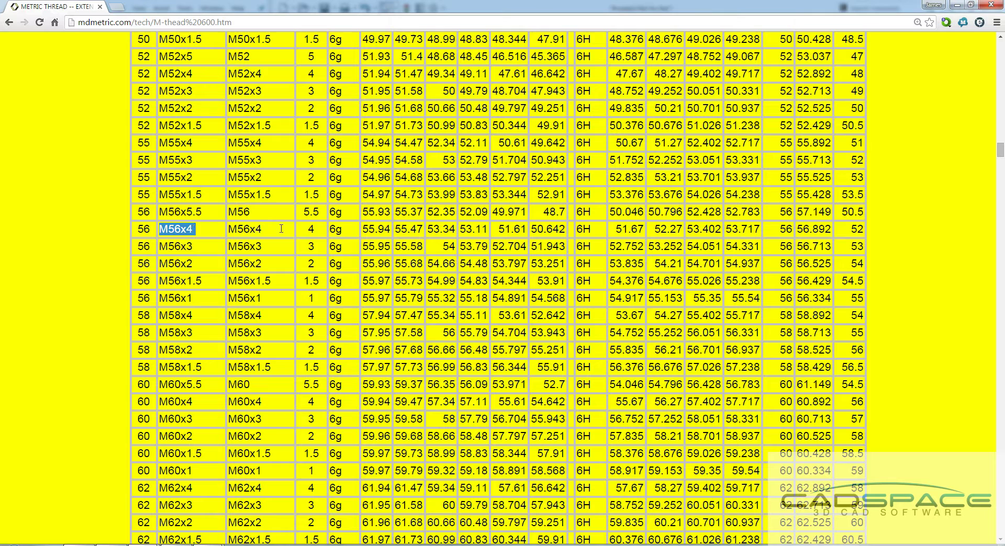
pyautogui.moveTo(281, 229); pyautogui.dragTo(403, 230)
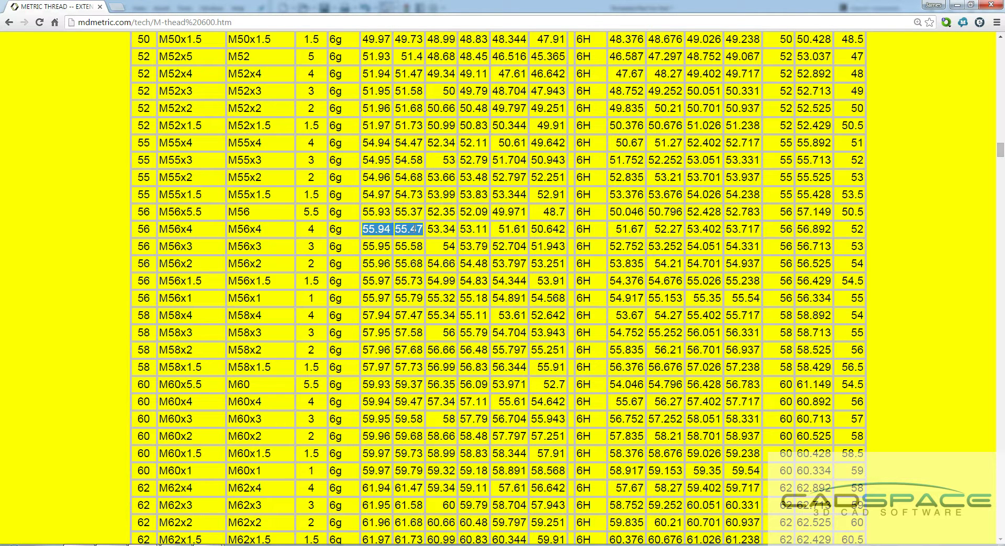
# Switch back to SOLIDWORKS, recheck the cylinder's diameter, and roll the model forward past the thread.
pyautogui.hotkey('alt', 'Tab')
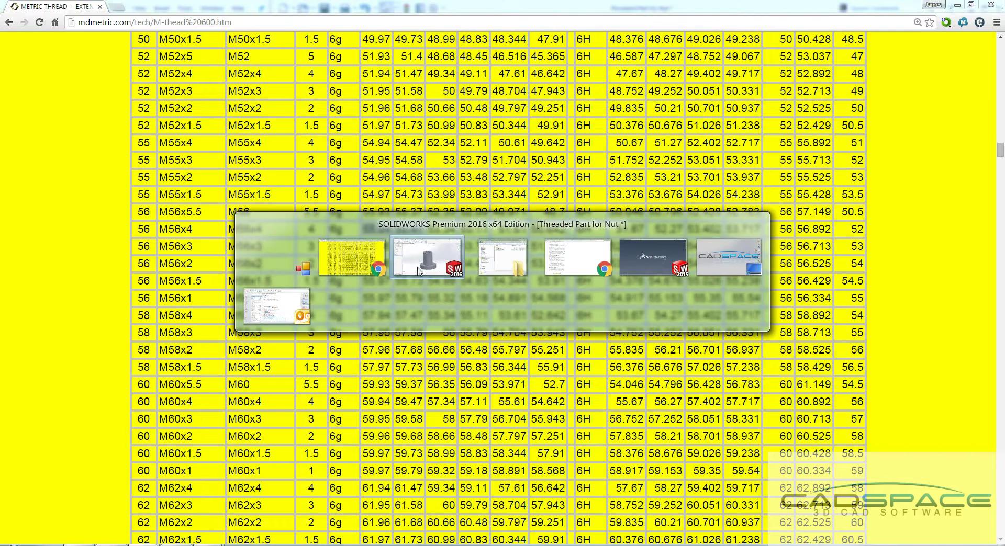
pyautogui.click(491, 243)
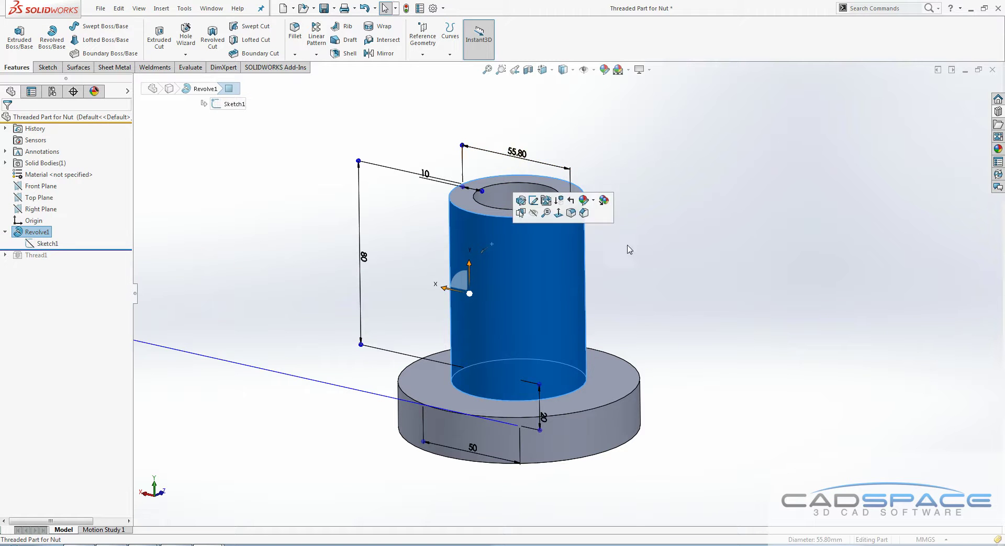
pyautogui.click(718, 305)
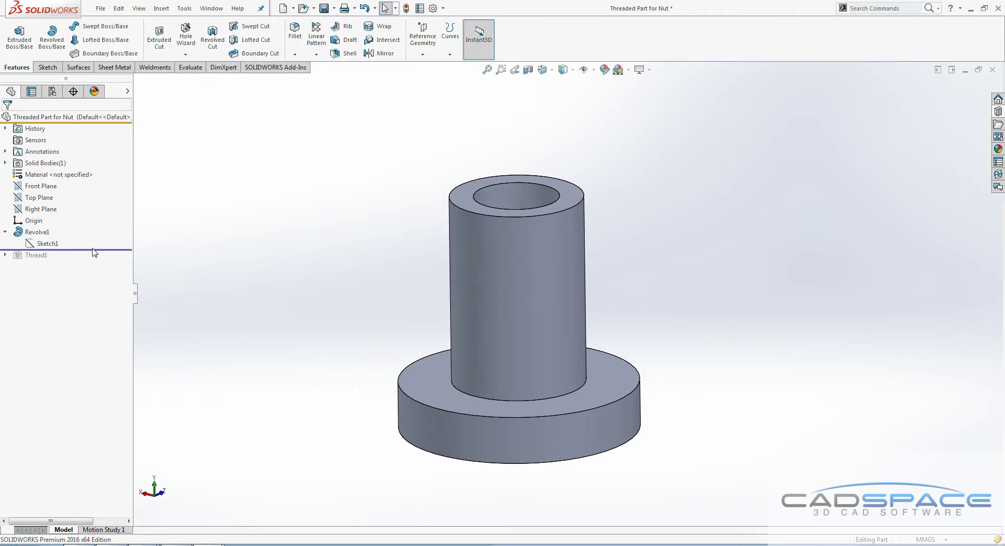
pyautogui.moveTo(94, 250); pyautogui.dragTo(95, 261)
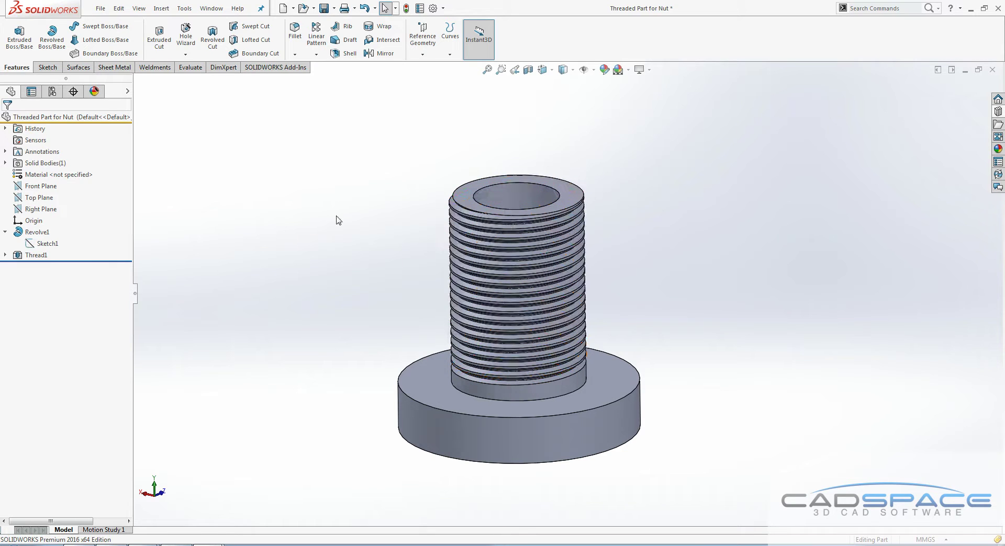
# Create a new part from the PART_MM template and start a sketch on the Top Plane.
pyautogui.click(283, 10)
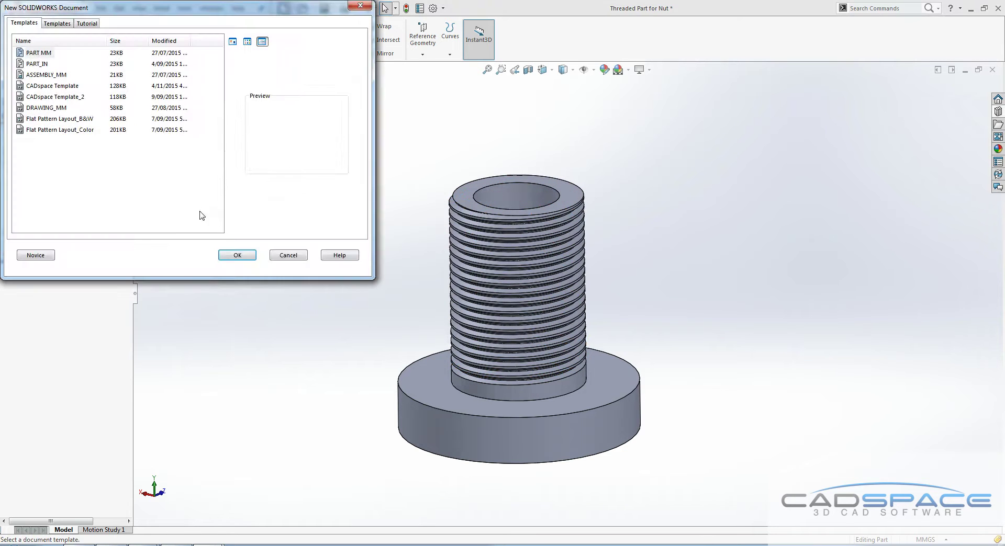
pyautogui.click(236, 259)
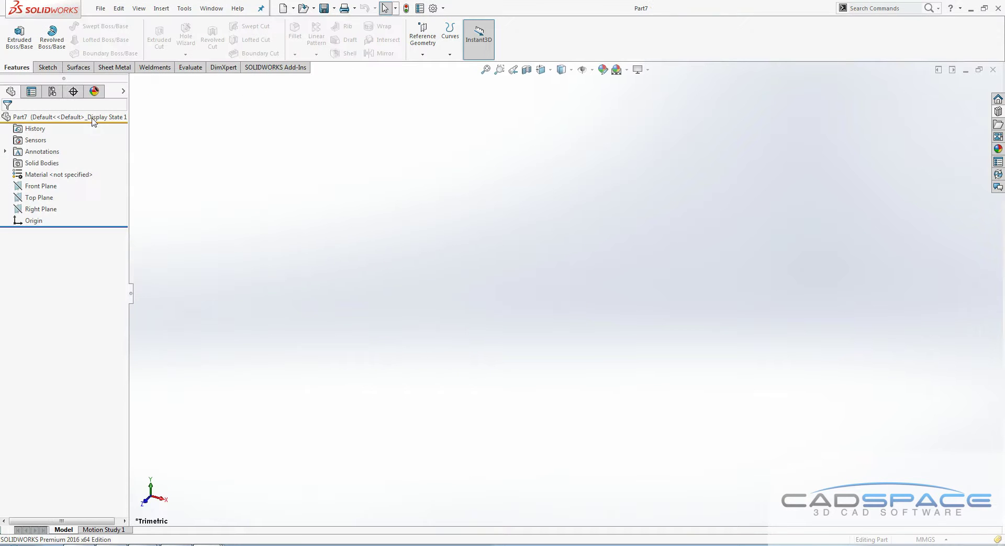
pyautogui.click(38, 198)
pyautogui.click(50, 185)
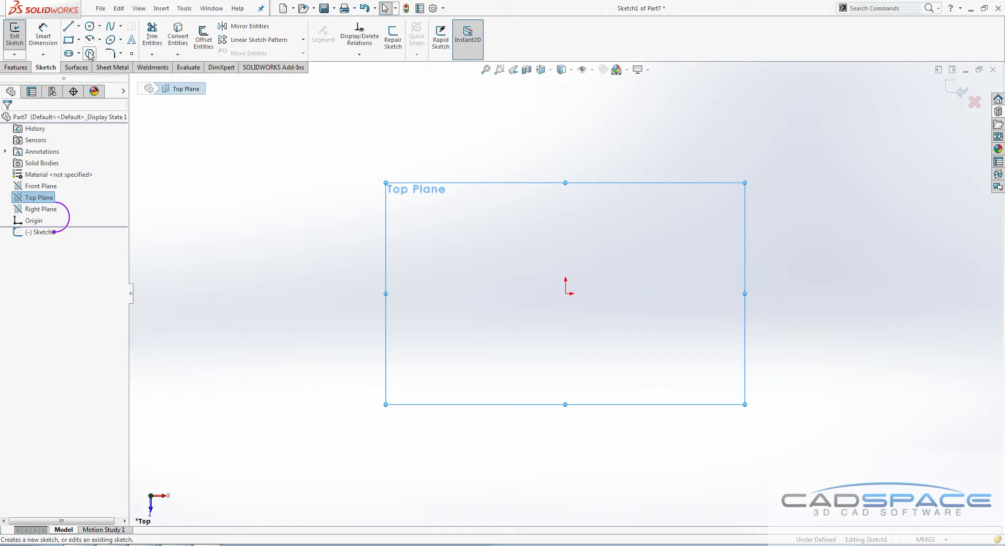
# Sketch a hexagon about 201 mm across flats centred on the origin, and make one edge horizontal.
pyautogui.click(90, 54)
pyautogui.click(566, 294)
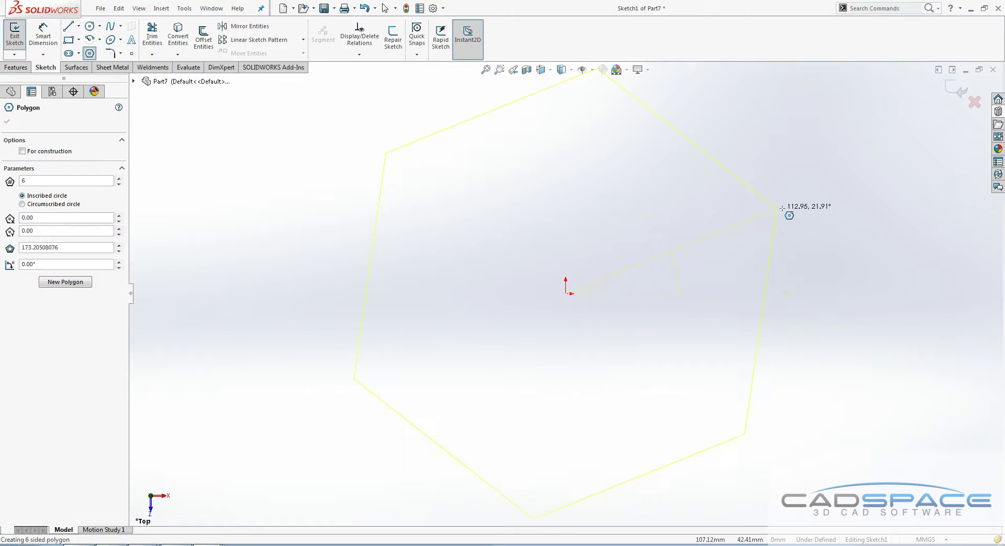
pyautogui.click(782, 208)
pyautogui.press('Escape')
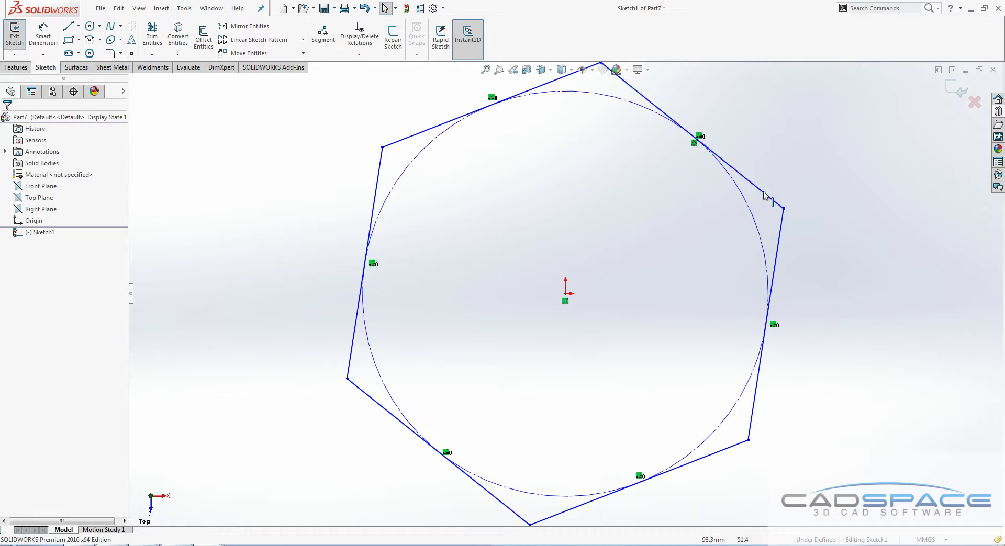
pyautogui.click(765, 195)
pyautogui.click(792, 161)
pyautogui.click(634, 165)
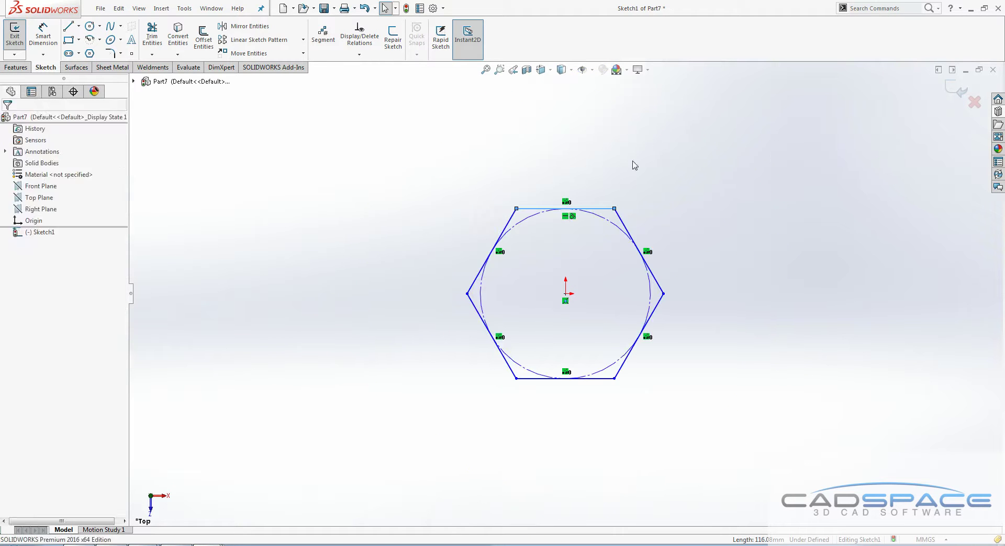
# Dimension the hexagon between its two horizontal edges to 80 mm across flats.
pyautogui.press('f')
pyautogui.press('d')
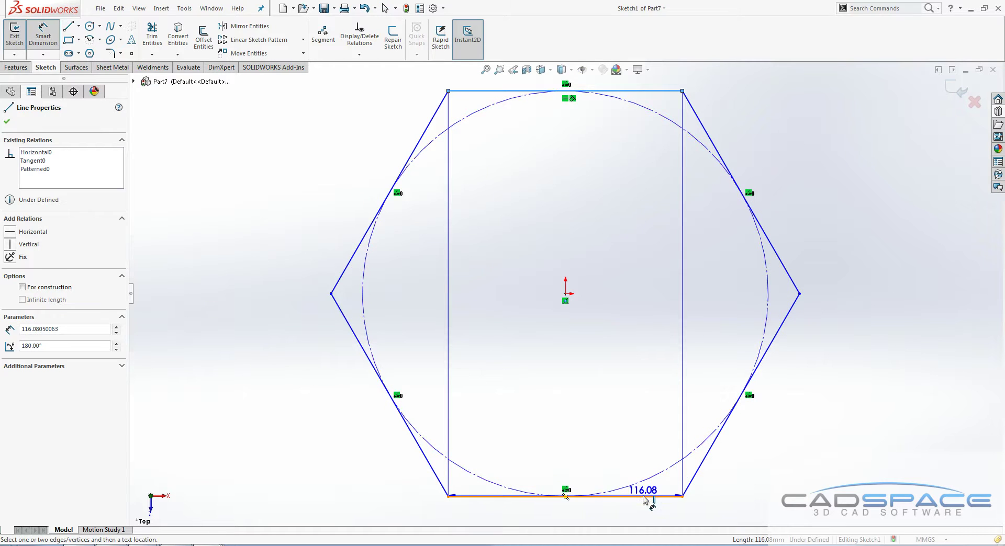
pyautogui.click(644, 497)
pyautogui.click(857, 308)
pyautogui.write('80')
pyautogui.press('Return')
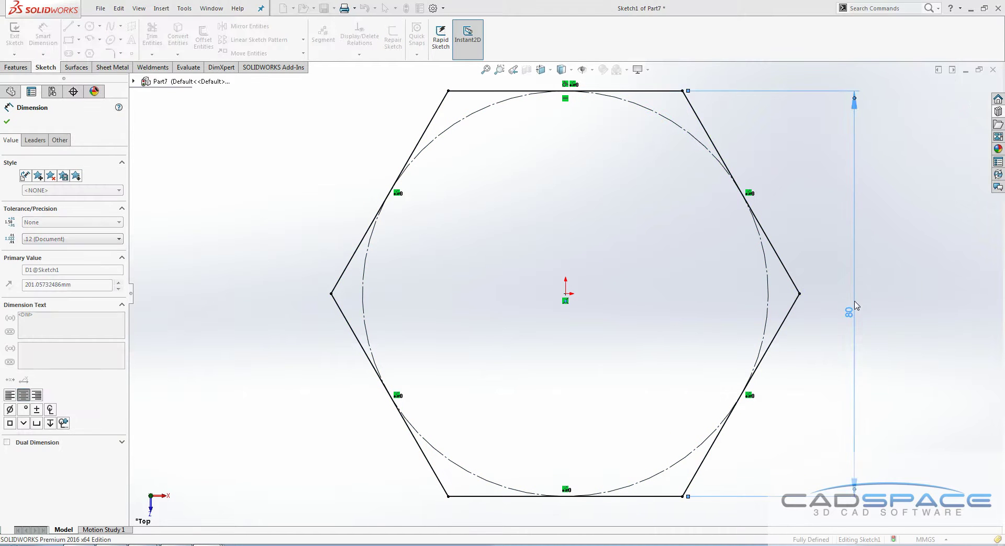
pyautogui.press('Escape')
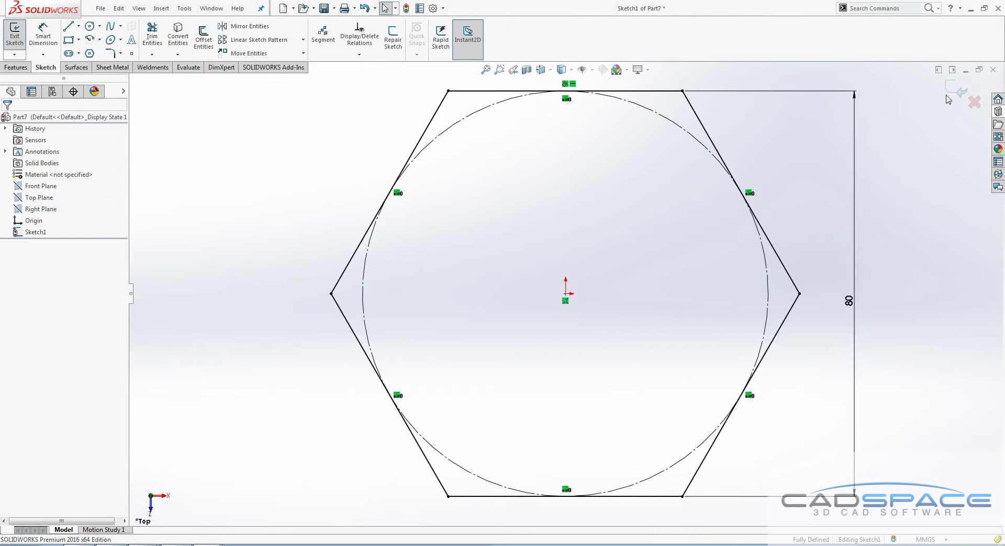
# Extrude the hexagon sketch as a 15 mm blind boss.
pyautogui.click(16, 67)
pyautogui.click(18, 39)
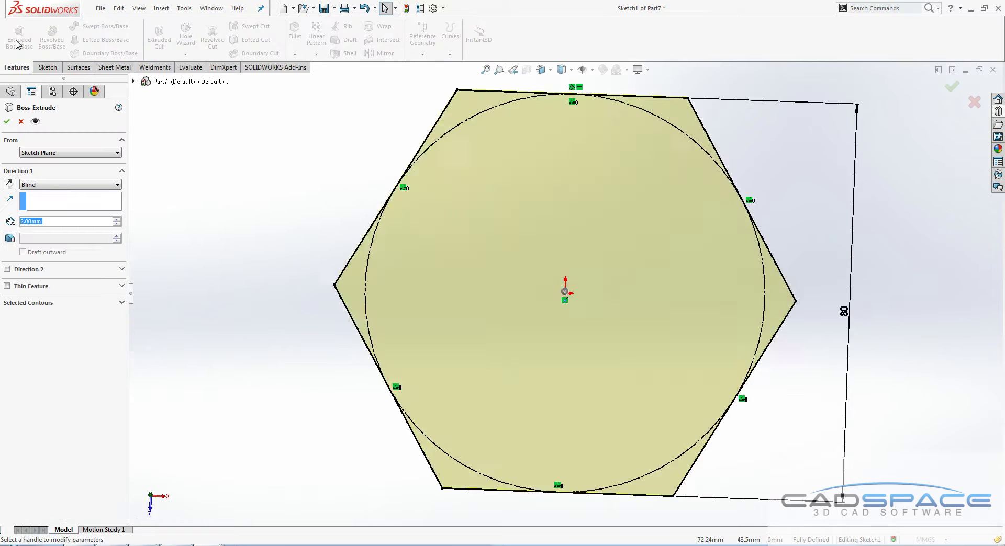
pyautogui.write('15')
pyautogui.press('Return')
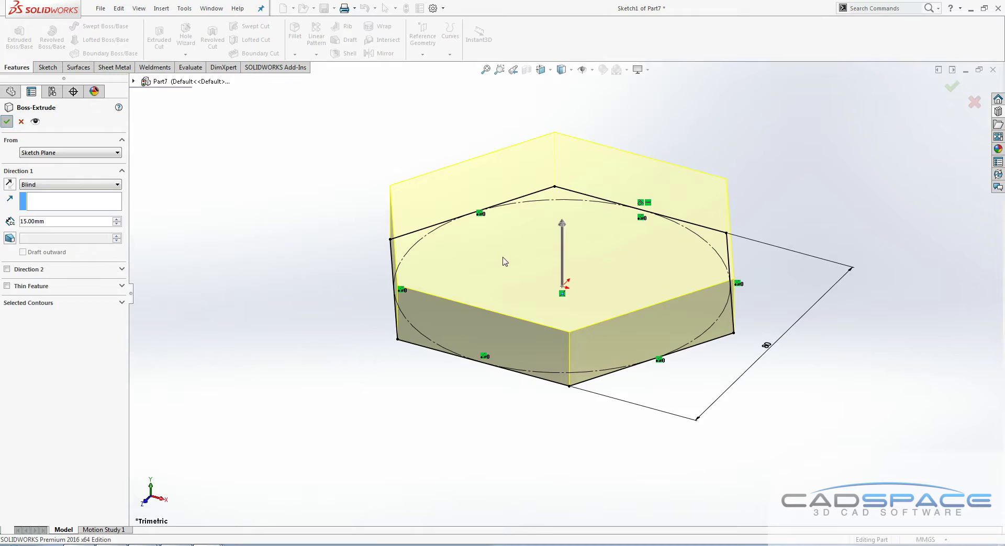
pyautogui.press('Return')
# Sketch a circle about 57 mm in diameter on the hexagonal block's upper face, centred on the origin.
pyautogui.click(523, 273)
pyautogui.click(553, 230)
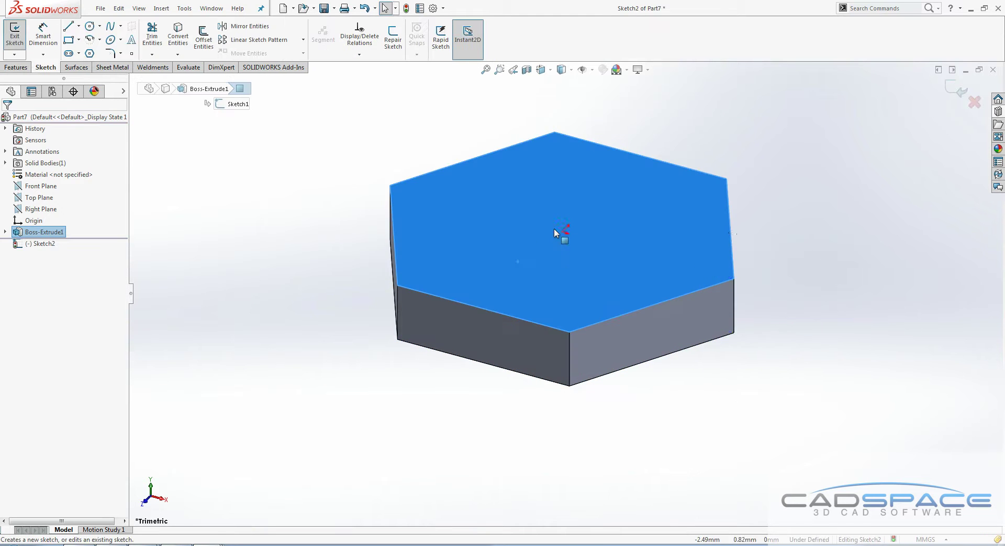
pyautogui.press('c')
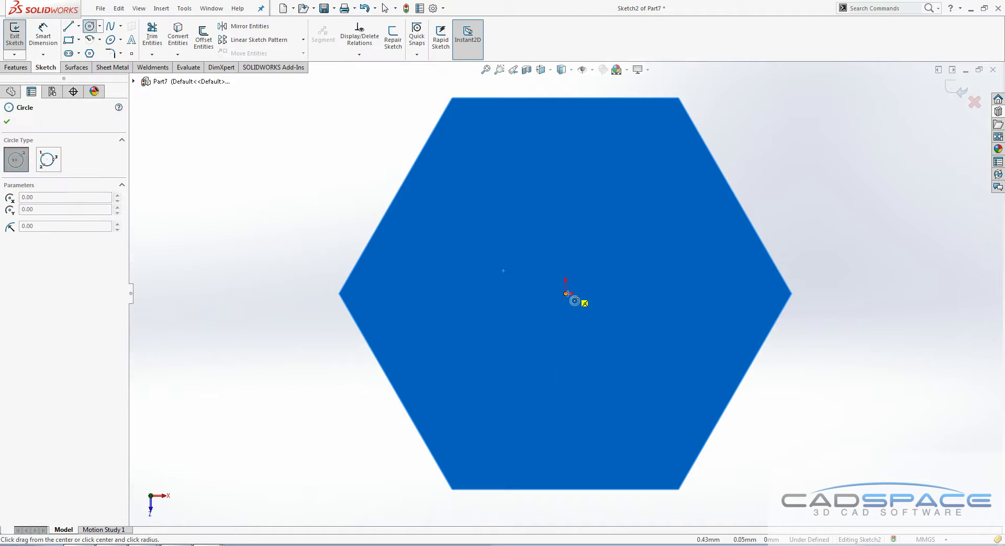
pyautogui.click(566, 294)
pyautogui.click(704, 275)
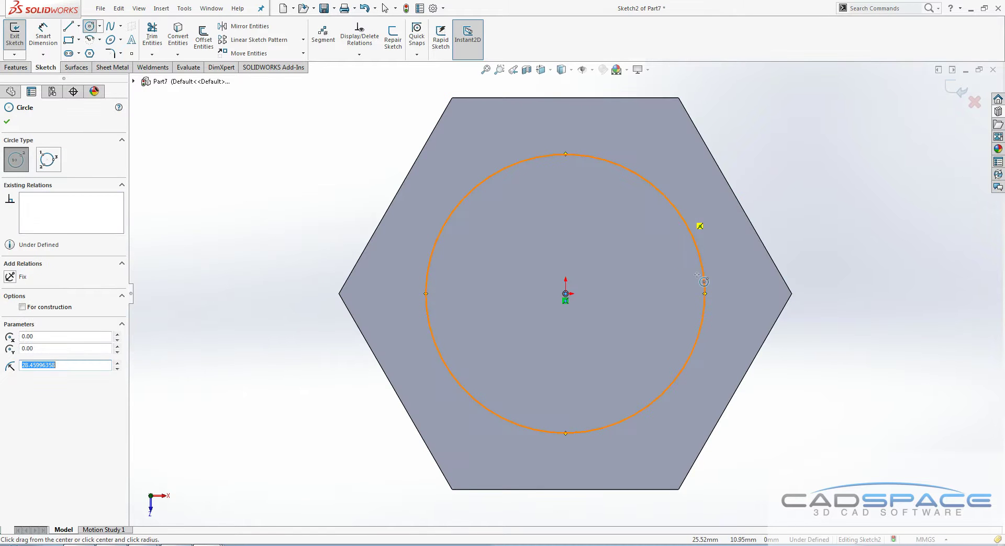
# Look up the M56x4 internal minor diameter limits in the Chrome thread chart and return to SOLIDWORKS.
pyautogui.hotkey('alt', 'Tab')
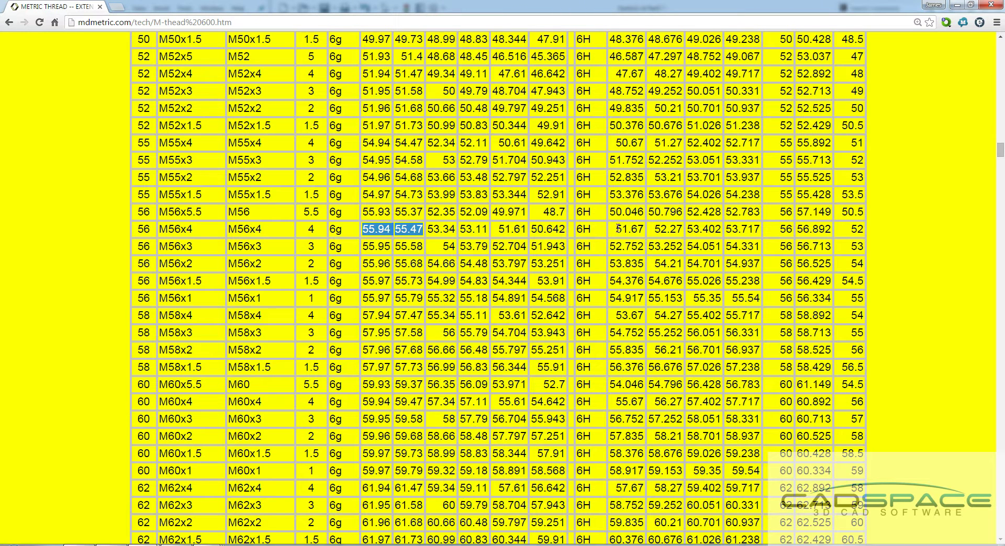
pyautogui.moveTo(616, 228); pyautogui.dragTo(654, 226)
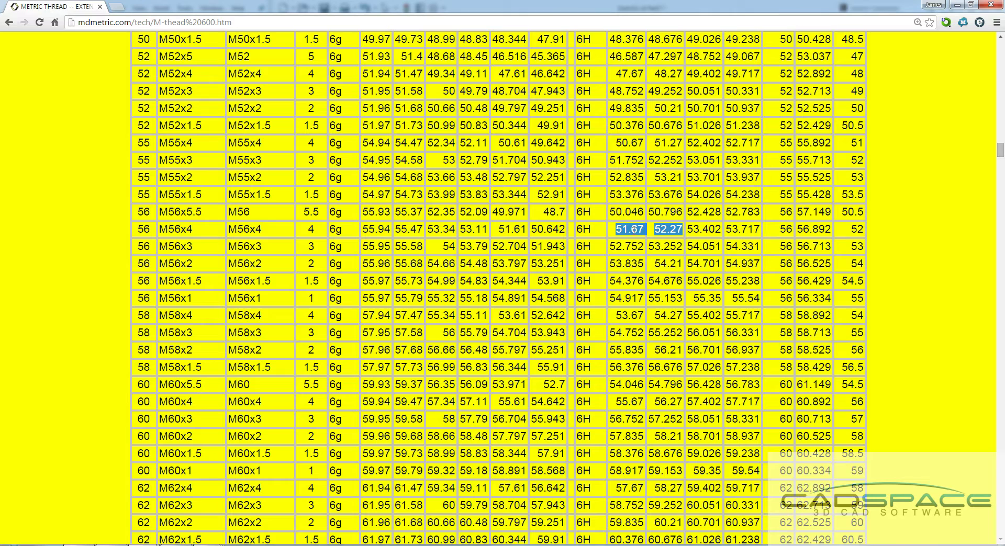
pyautogui.hotkey('alt', 'Tab')
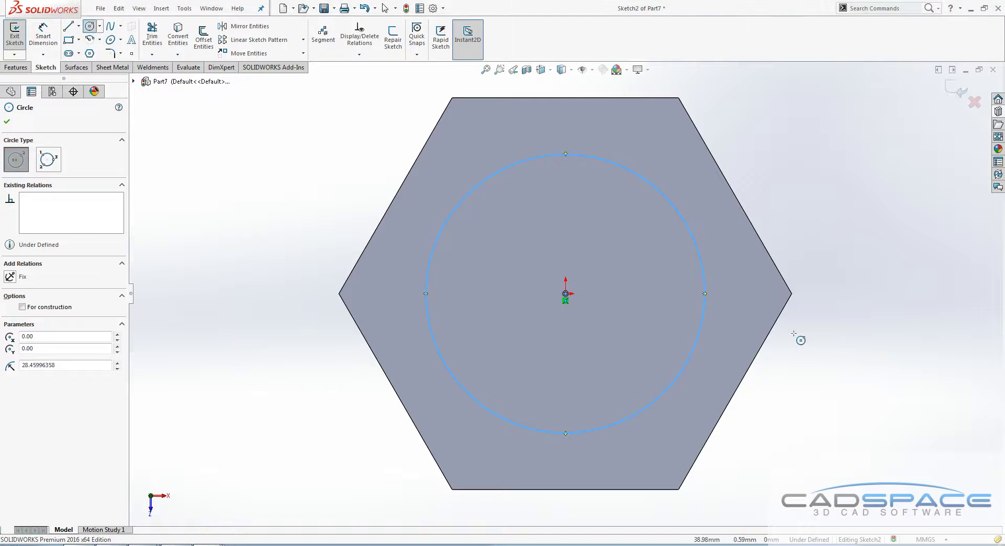
# Dimension the circle on the block's upper face to a diameter of 52 mm.
pyautogui.moveTo(793, 334); pyautogui.dragTo(796, 134, button='right')
pyautogui.click(704, 291)
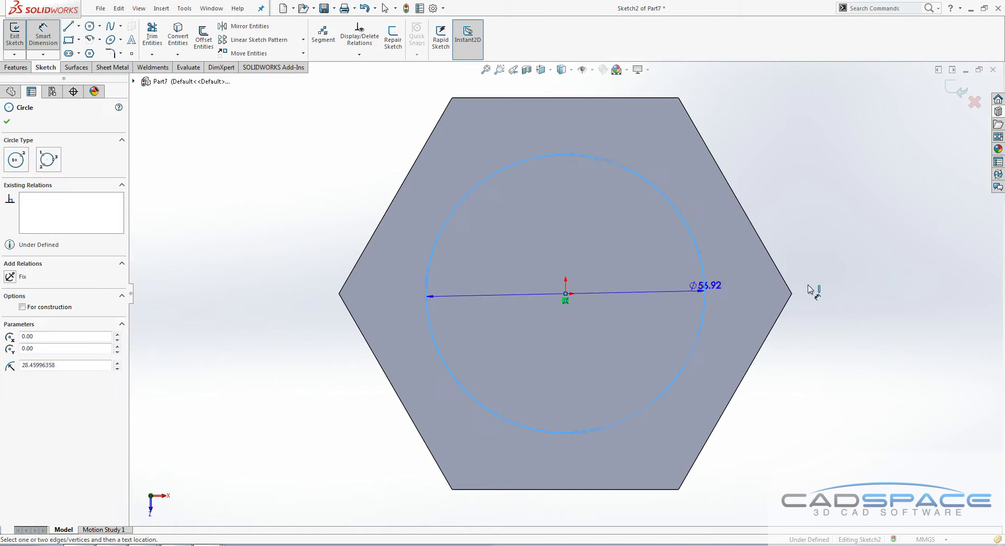
pyautogui.click(827, 295)
pyautogui.press('Return')
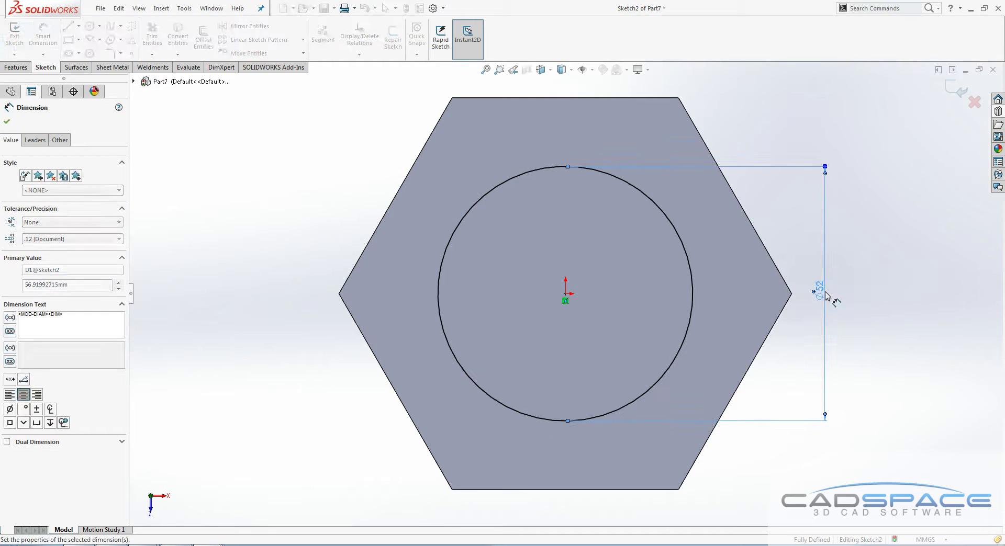
# Cut the 52 mm circle through the whole hexagonal block with an Extruded Cut set to Through All.
pyautogui.click(16, 67)
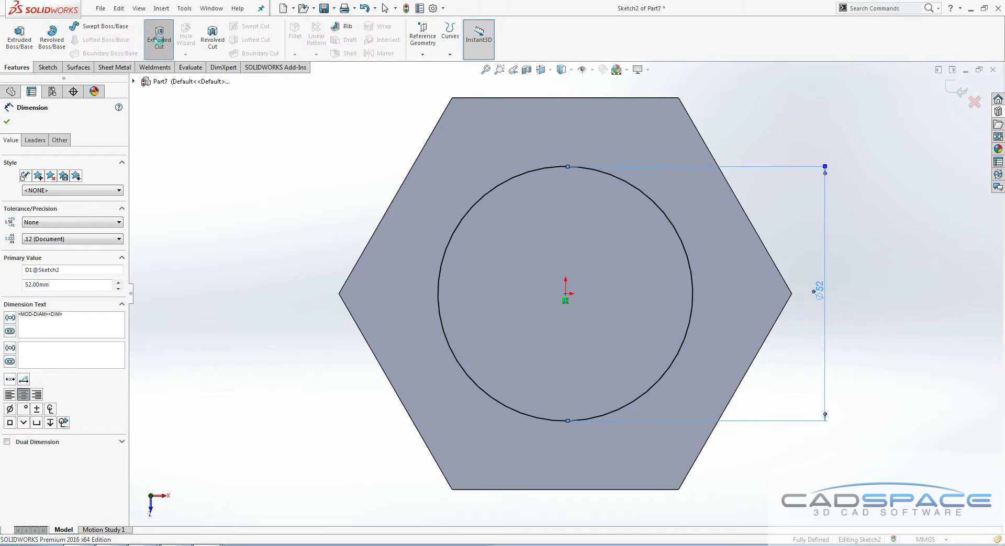
pyautogui.click(159, 39)
pyautogui.click(71, 184)
pyautogui.click(42, 198)
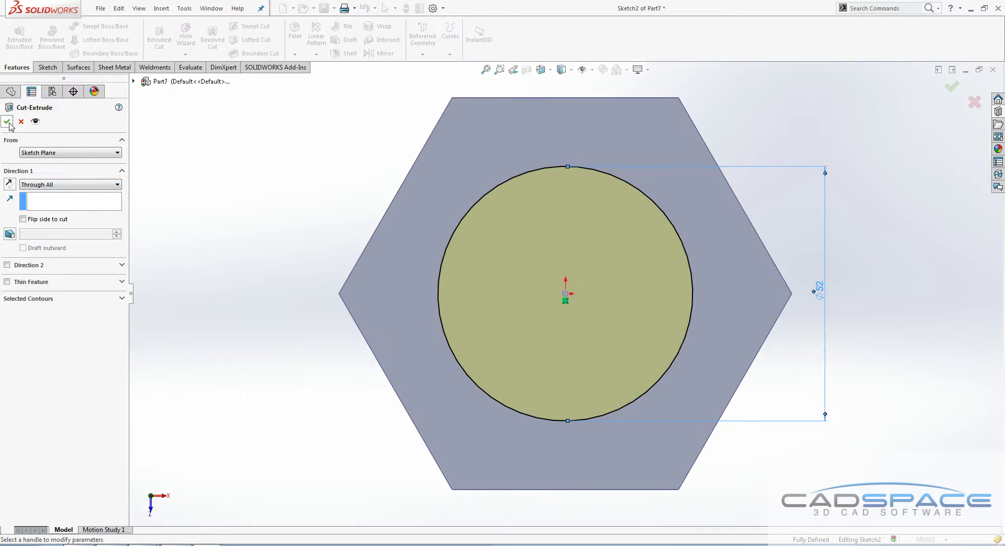
pyautogui.click(7, 122)
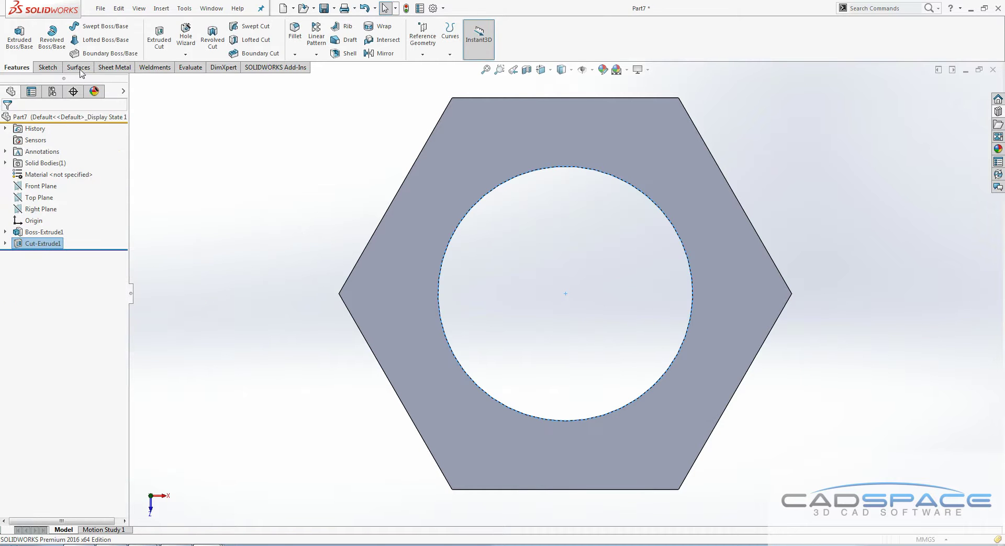
# Start a Metric Tap M56x4.0 cut thread from the hole's upper edge, ending at the nut's underside face.
pyautogui.click(185, 54)
pyautogui.click(192, 79)
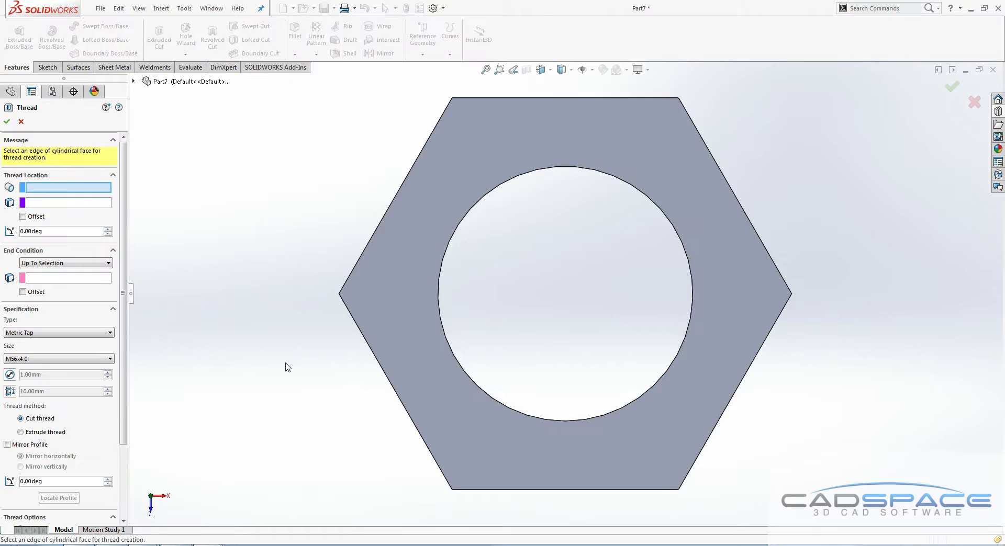
pyautogui.moveTo(288, 368); pyautogui.dragTo(285, 225, button='middle')
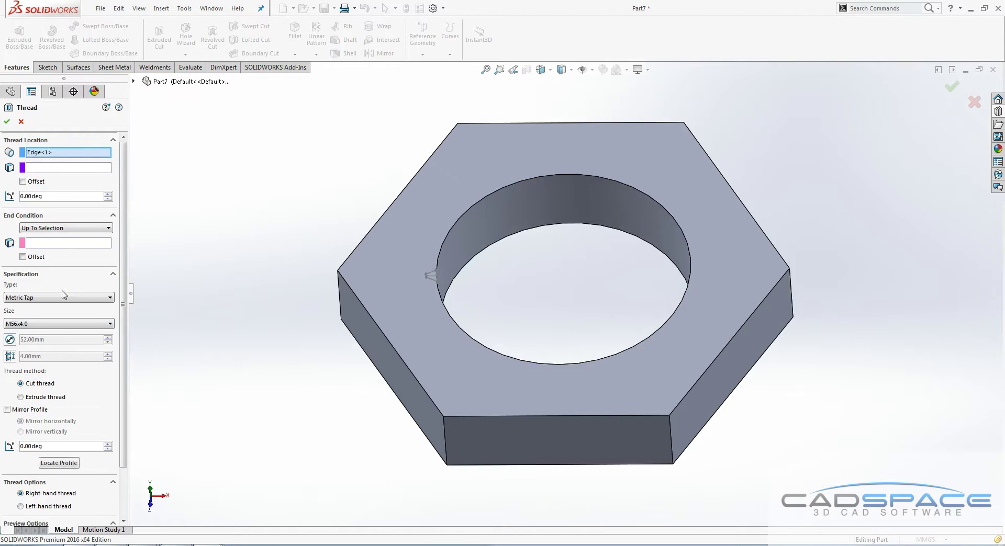
pyautogui.click(56, 248)
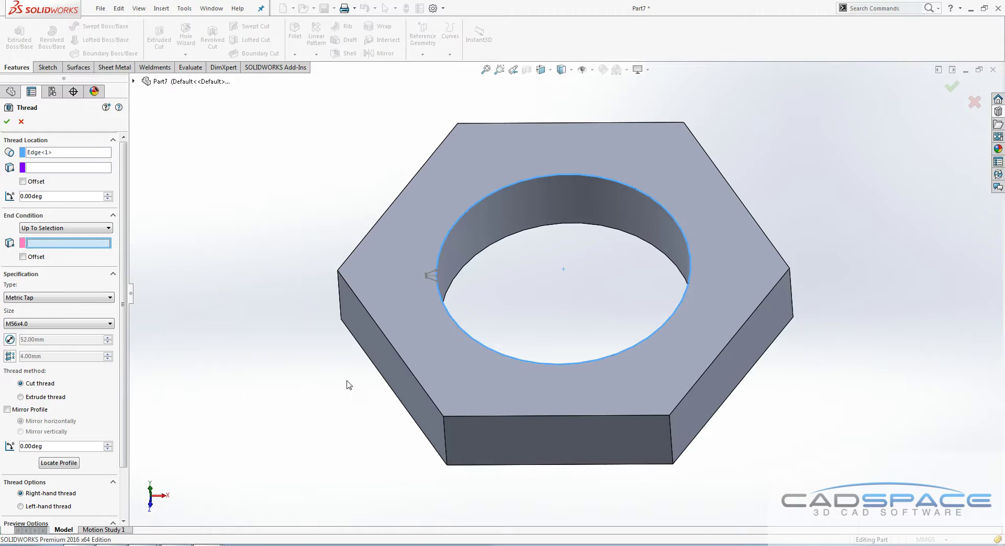
pyautogui.moveTo(347, 386); pyautogui.dragTo(345, 189, button='middle')
pyautogui.click(382, 330)
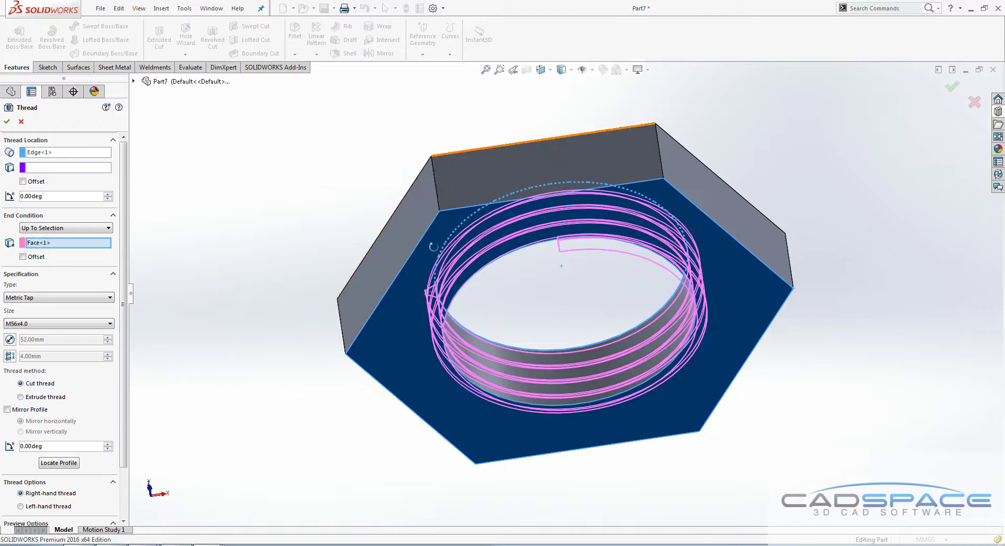
pyautogui.moveTo(433, 246); pyautogui.dragTo(400, 327, button='middle')
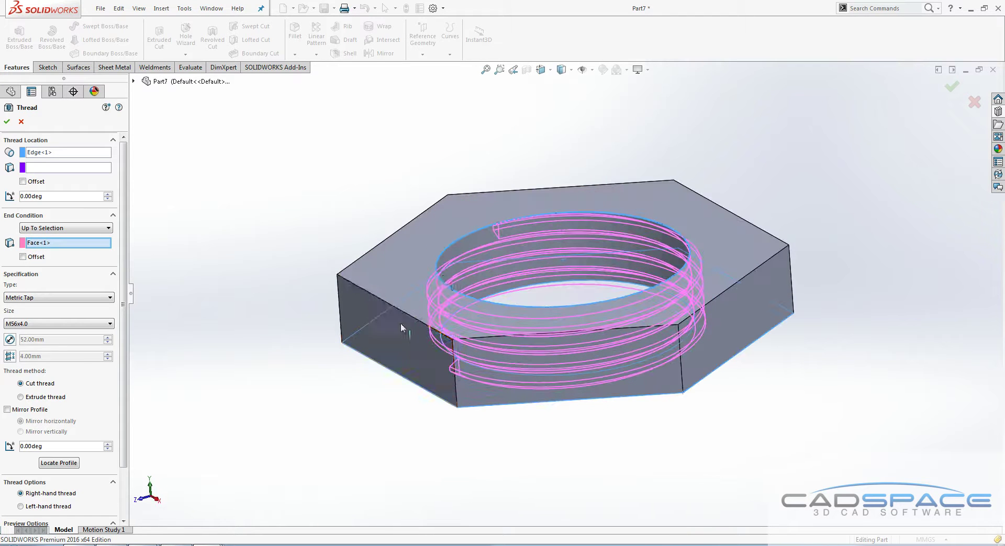
# Offset the thread start by 5.50 mm in the reversed direction, beyond the nut's upper face, and create the thread.
pyautogui.click(22, 182)
pyautogui.click(9, 199)
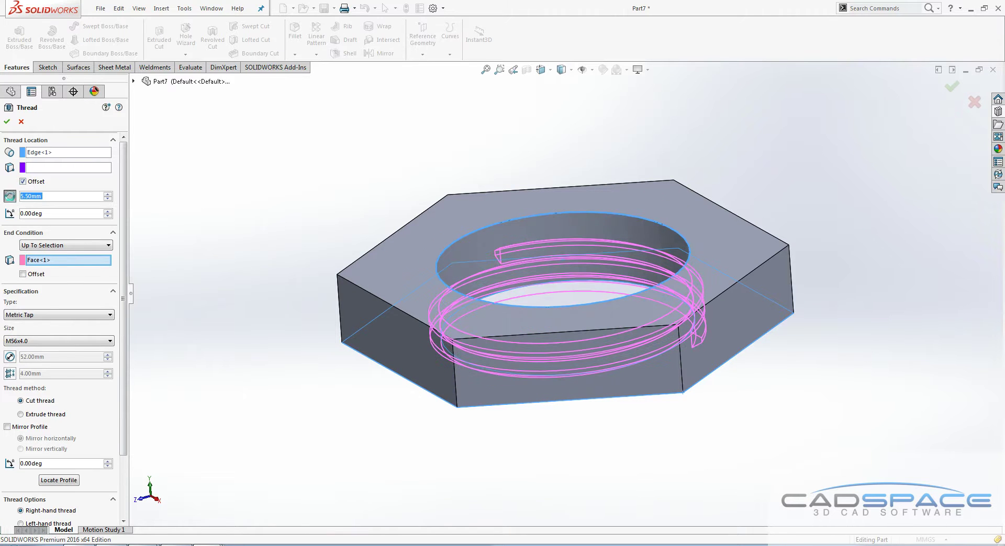
pyautogui.click(7, 122)
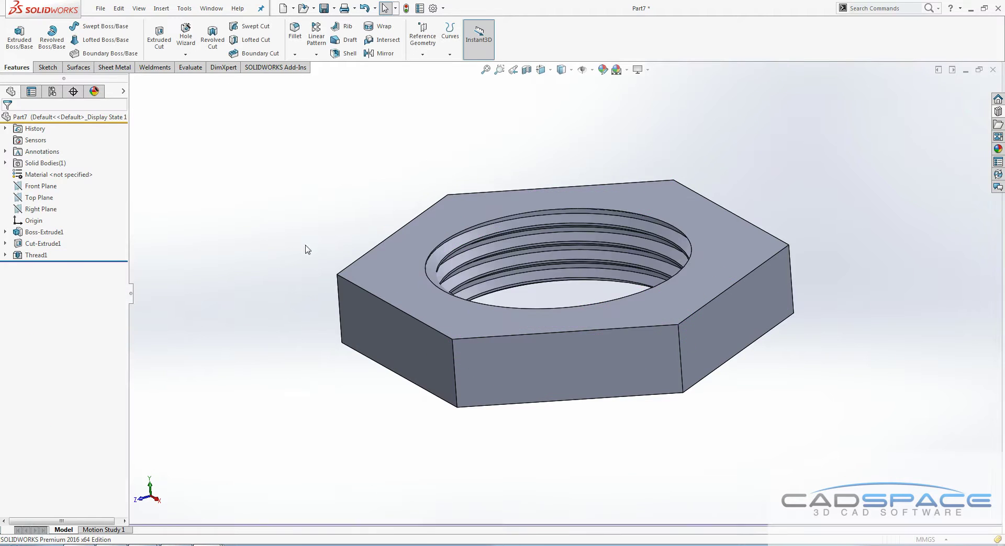
pyautogui.moveTo(307, 236); pyautogui.dragTo(360, 231, button='middle')
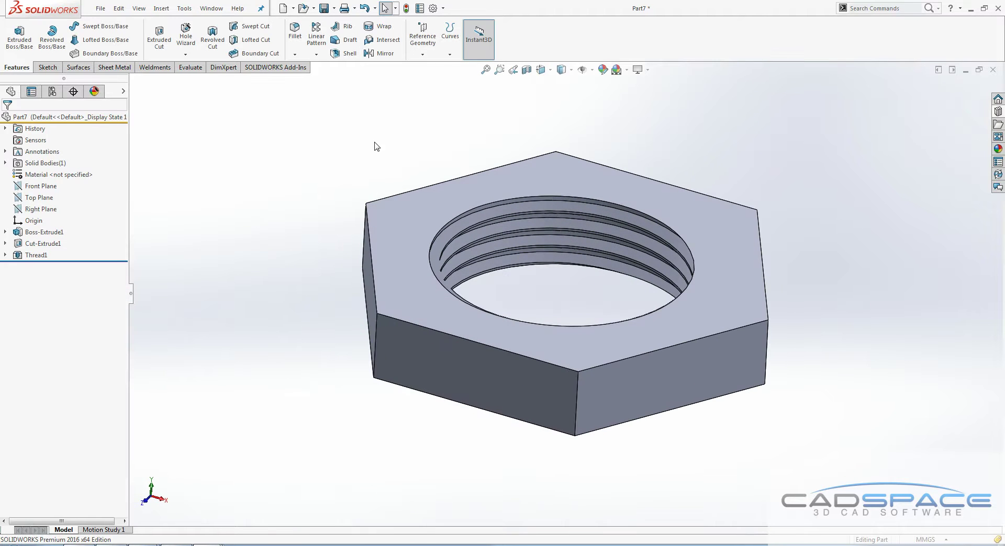
# Save the part as nut, rebuilding the document before saving.
pyautogui.click(324, 9)
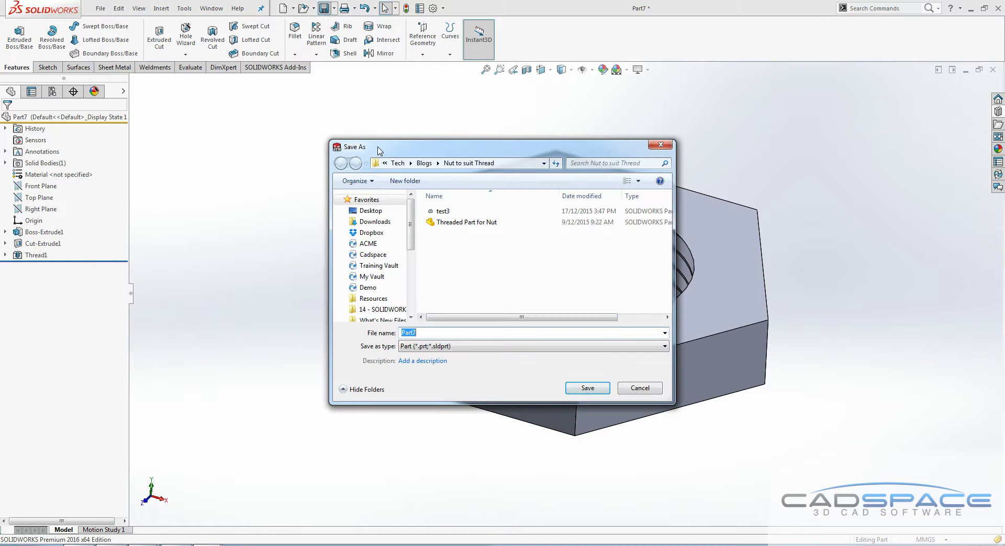
pyautogui.press('Return')
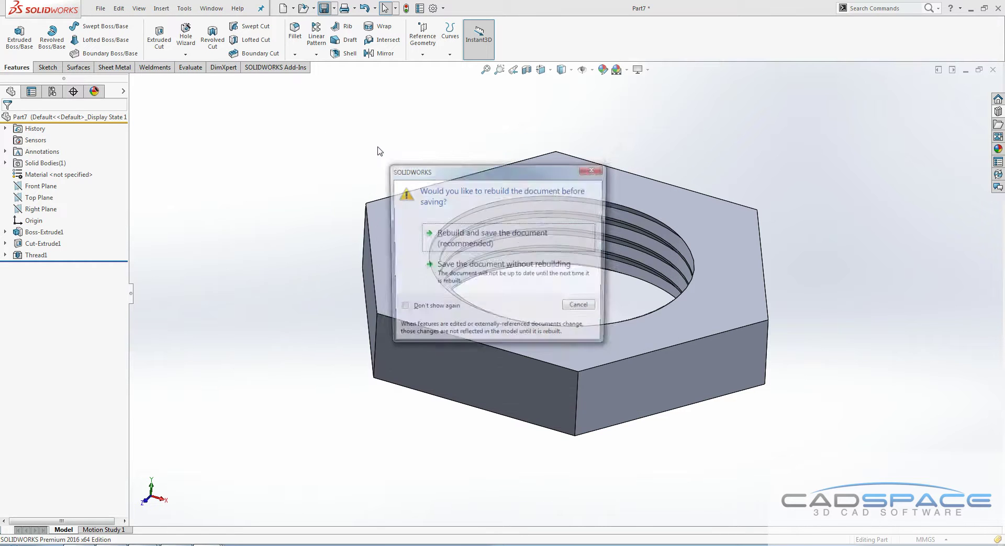
pyautogui.click(444, 239)
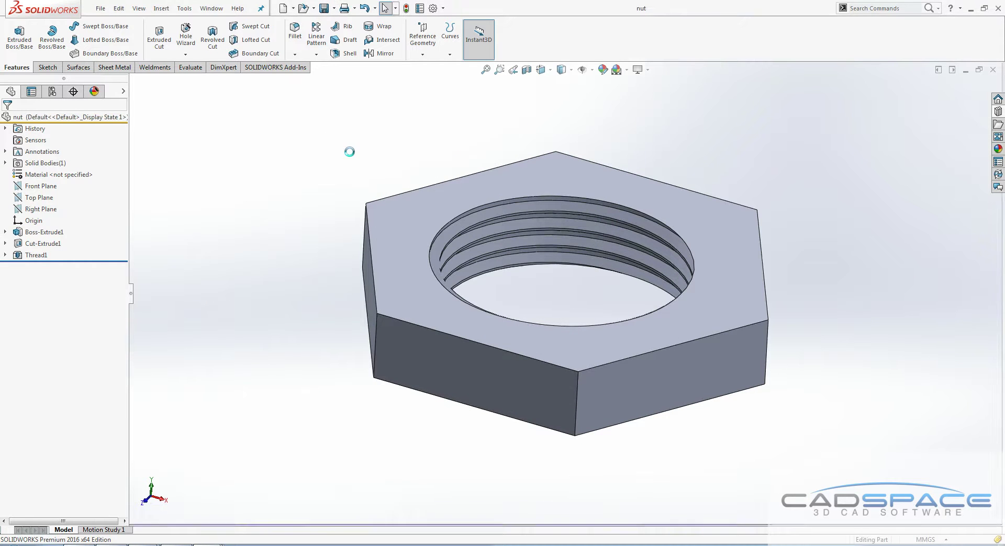
# Create a new assembly from the ASSEMBLY_MM template and insert Threaded Part for Nut at its origin.
pyautogui.click(293, 8)
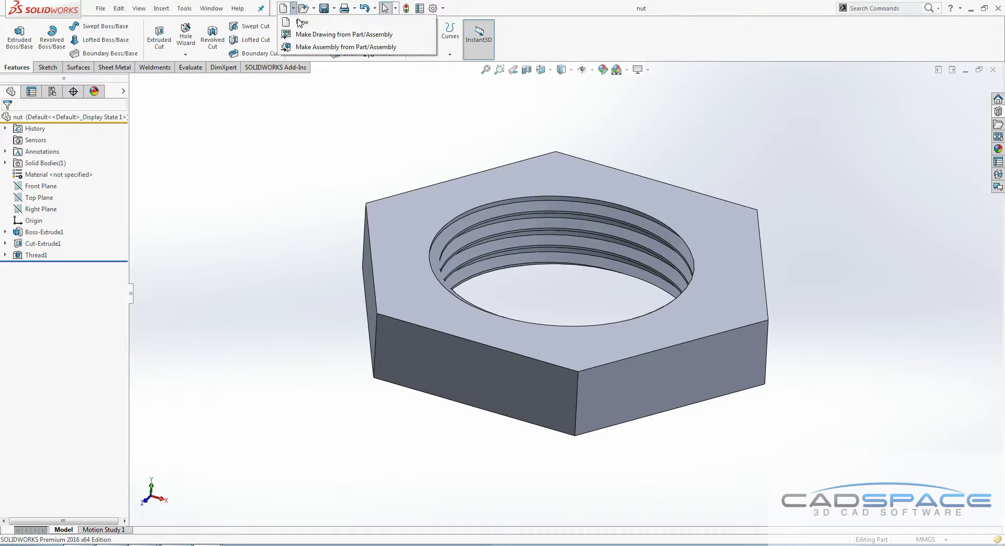
pyautogui.click(335, 44)
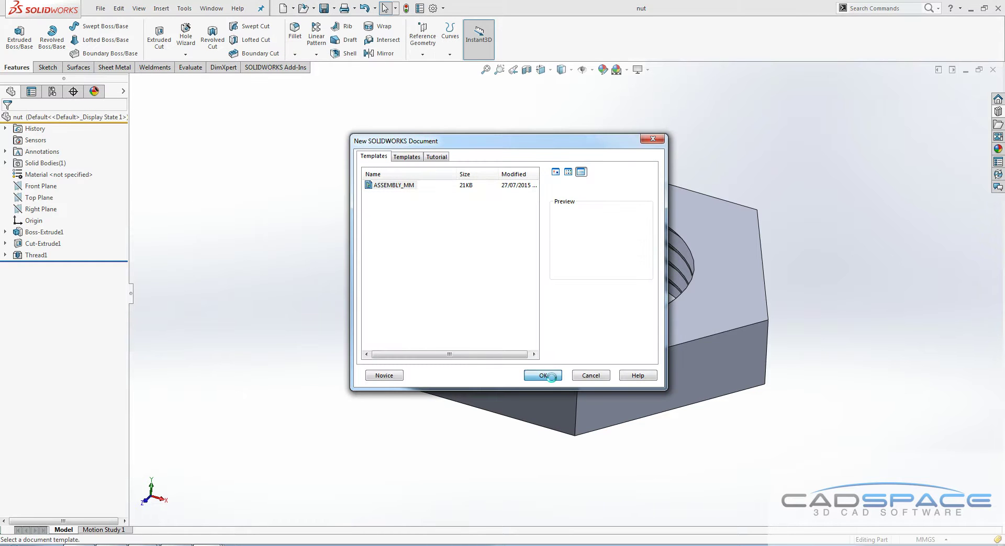
pyautogui.click(551, 376)
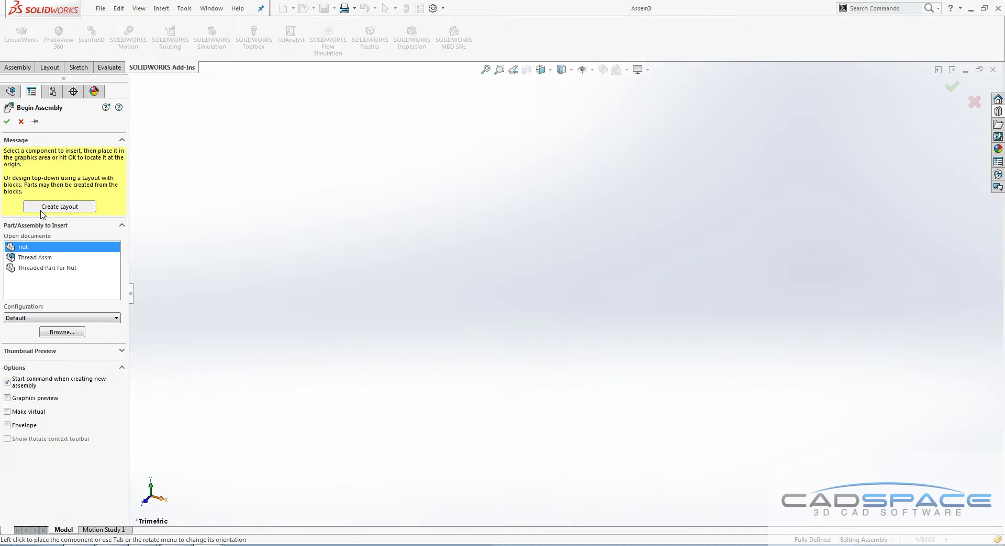
pyautogui.click(25, 269)
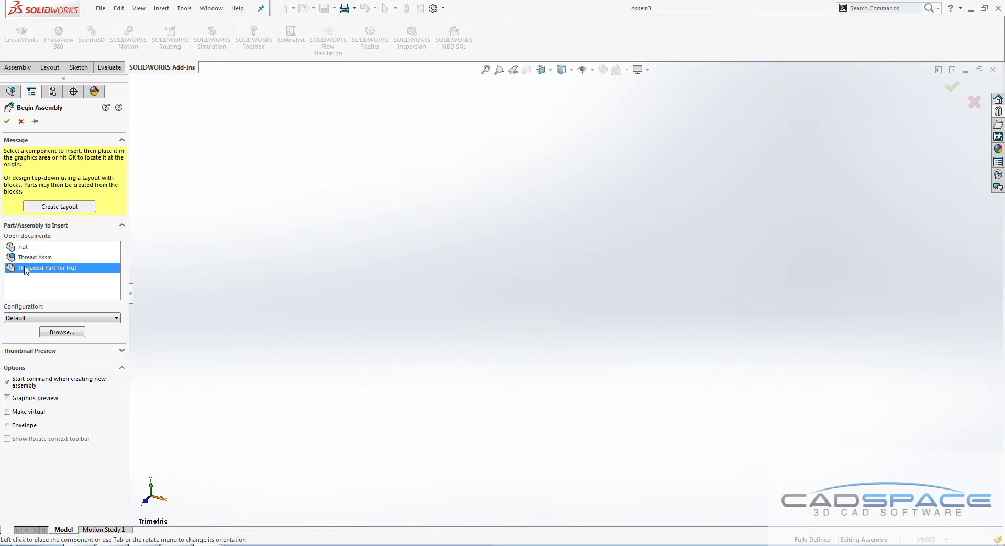
pyautogui.click(7, 122)
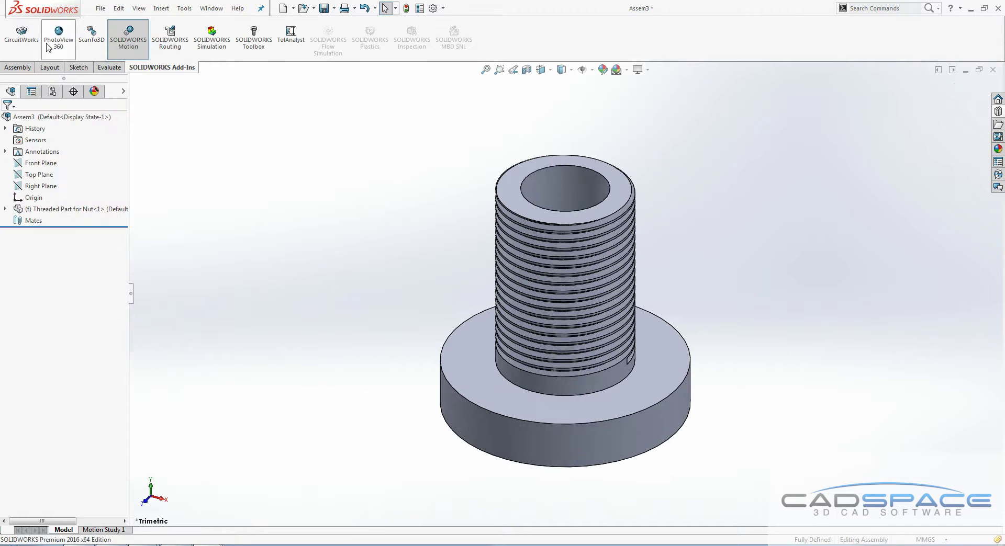
# Insert the nut part into the assembly and place it beside the threaded part.
pyautogui.click(28, 68)
pyautogui.click(58, 37)
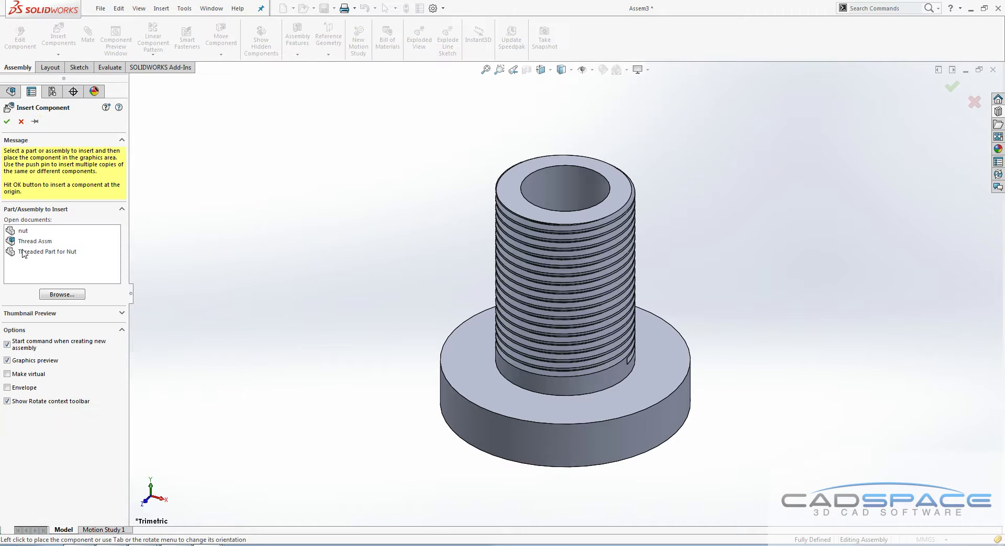
pyautogui.click(21, 230)
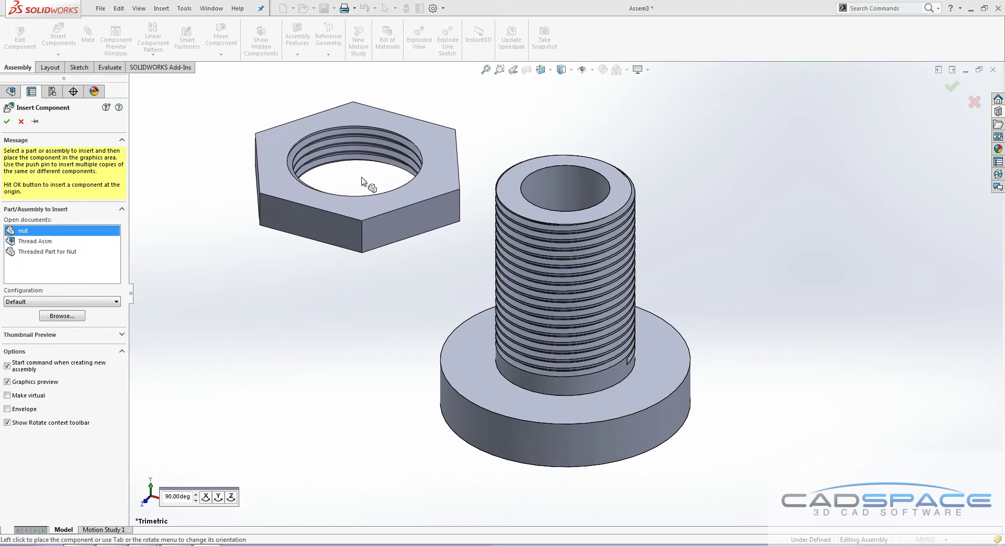
pyautogui.click(370, 174)
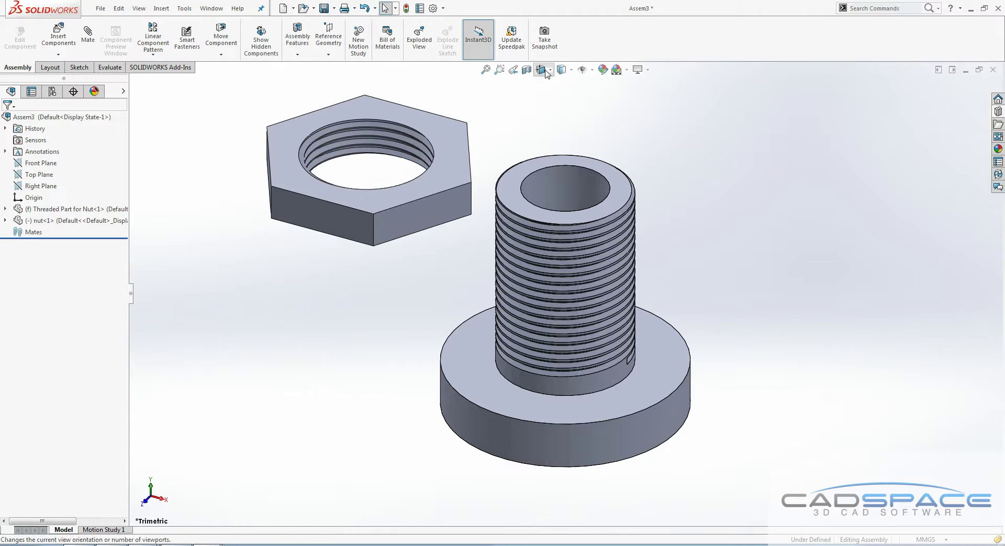
# Show the temporary axes of the nut and the threaded part.
pyautogui.click(582, 70)
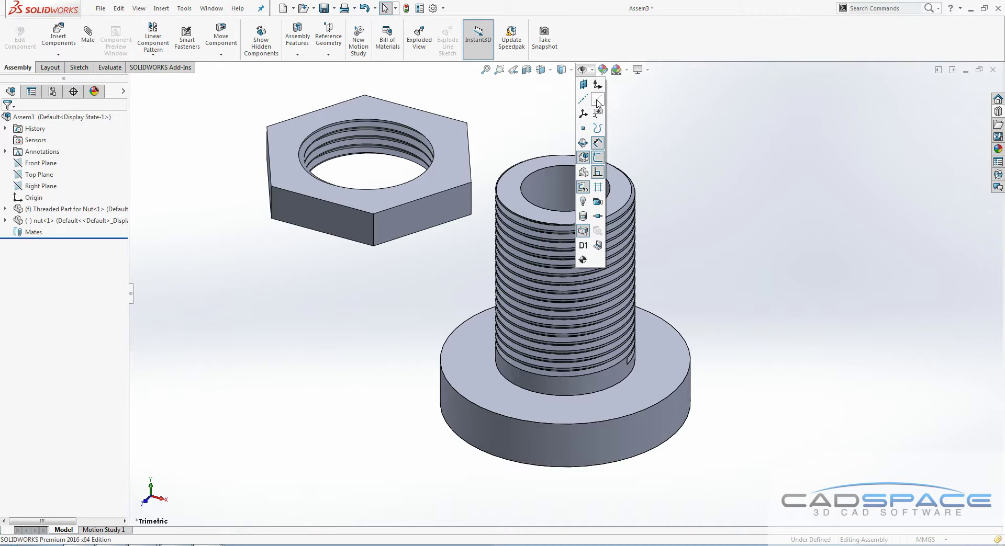
pyautogui.click(597, 101)
pyautogui.click(717, 183)
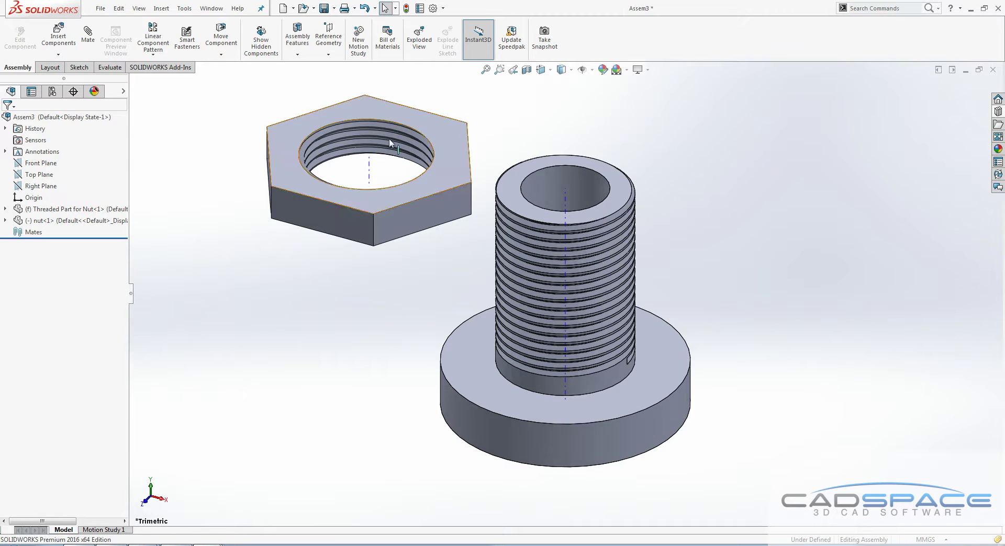
pyautogui.click(582, 69)
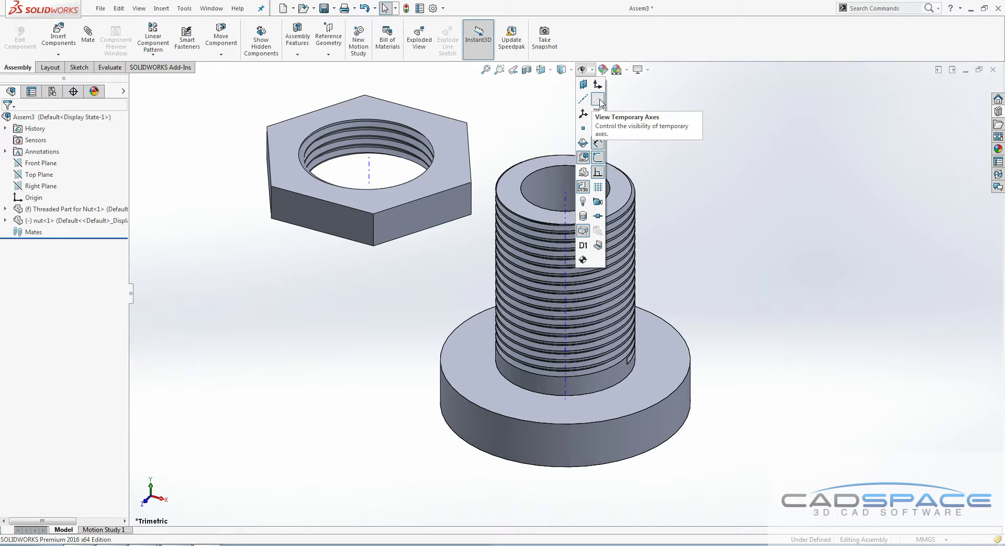
# Add a coincident mate between the temporary axes of the threaded part and the nut, and reposition the nut on the thread.
pyautogui.click(565, 197)
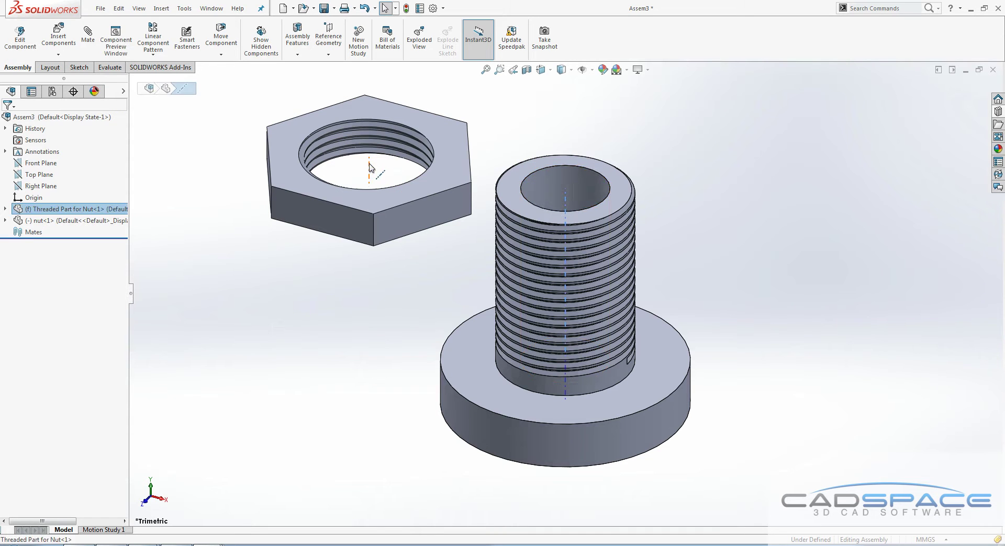
pyautogui.keyDown('ctrl'); pyautogui.click(369, 168); pyautogui.keyUp('ctrl')
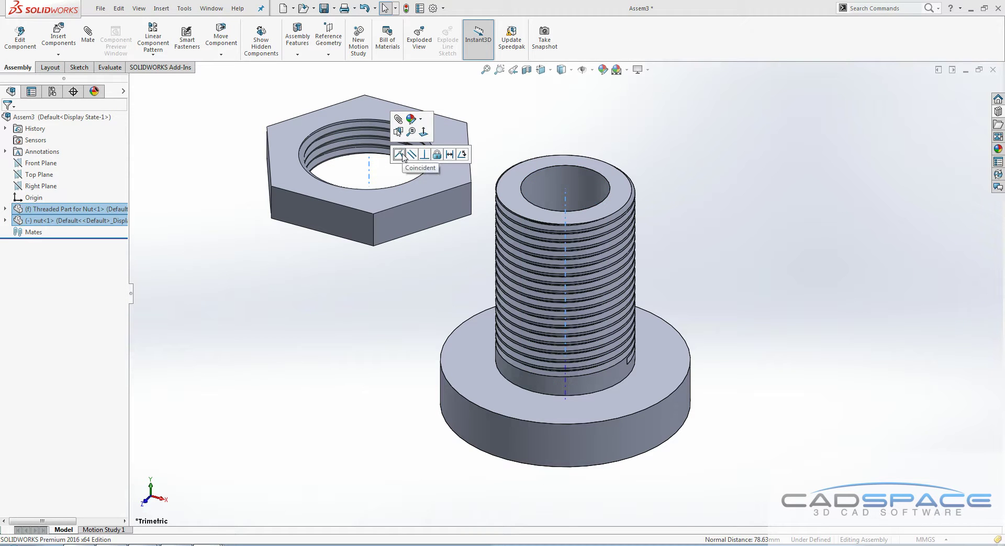
pyautogui.click(401, 155)
pyautogui.moveTo(648, 199); pyautogui.dragTo(678, 232)
pyautogui.click(713, 198)
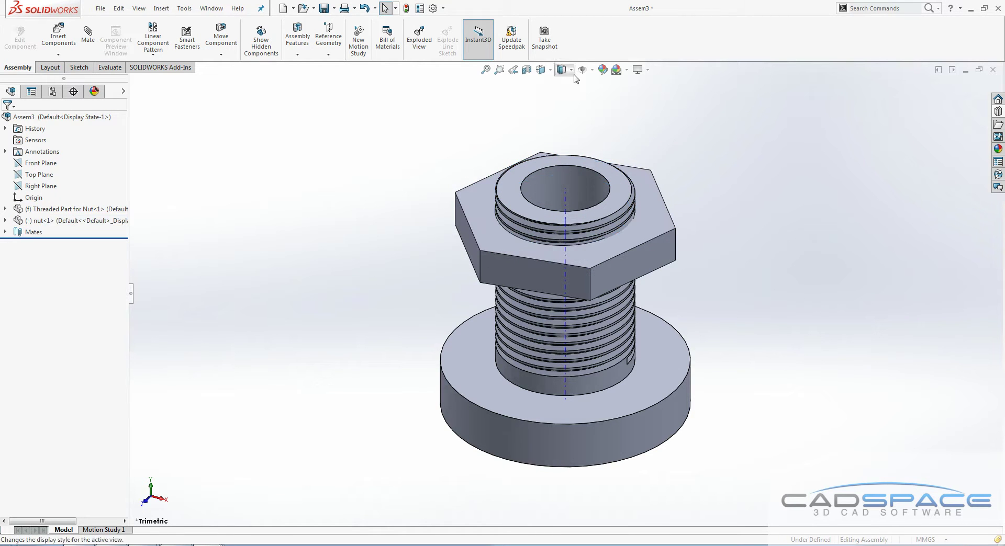
# Hide the temporary axes and apply a planar section view of the assembly on the Front Plane.
pyautogui.click(591, 70)
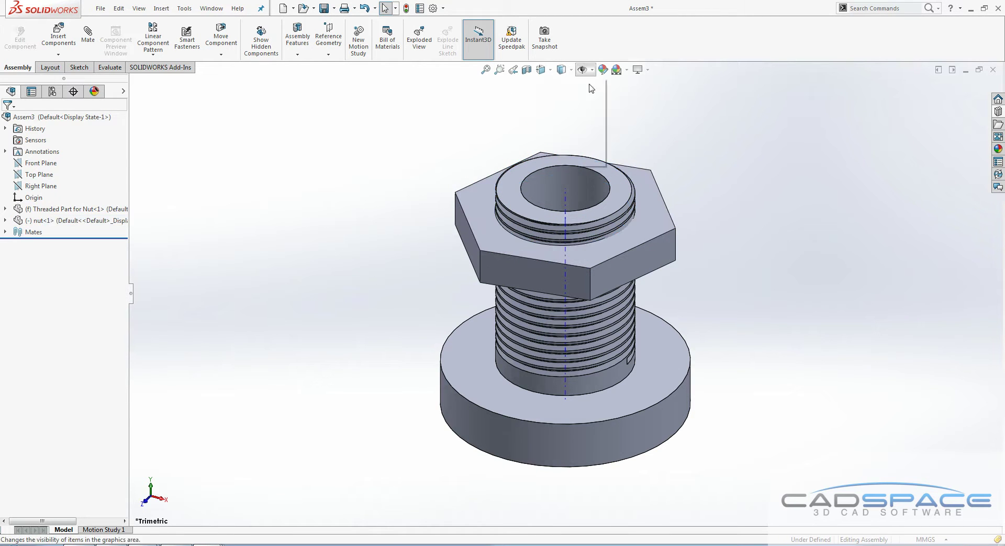
pyautogui.click(526, 69)
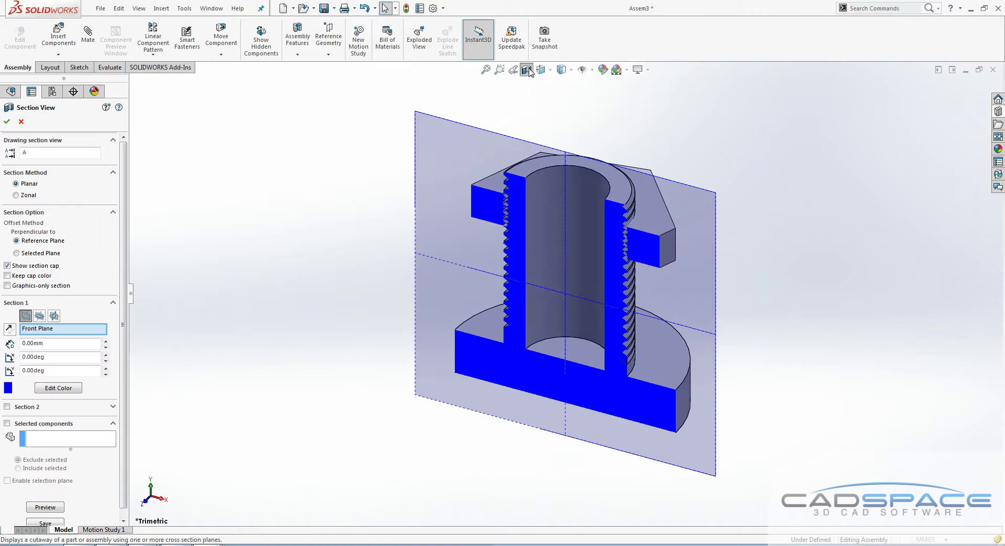
pyautogui.click(7, 122)
# Slide the nut along the threaded part in the section view until the two thread profiles mesh.
pyautogui.click(629, 243)
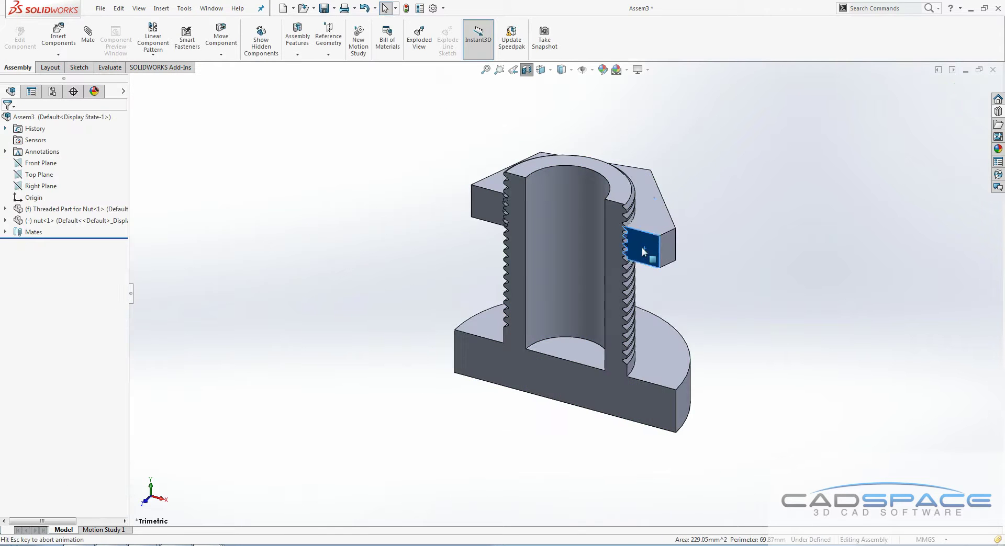
pyautogui.hotkey('ctrl', '8')
pyautogui.scroll(-6, 679, 184)
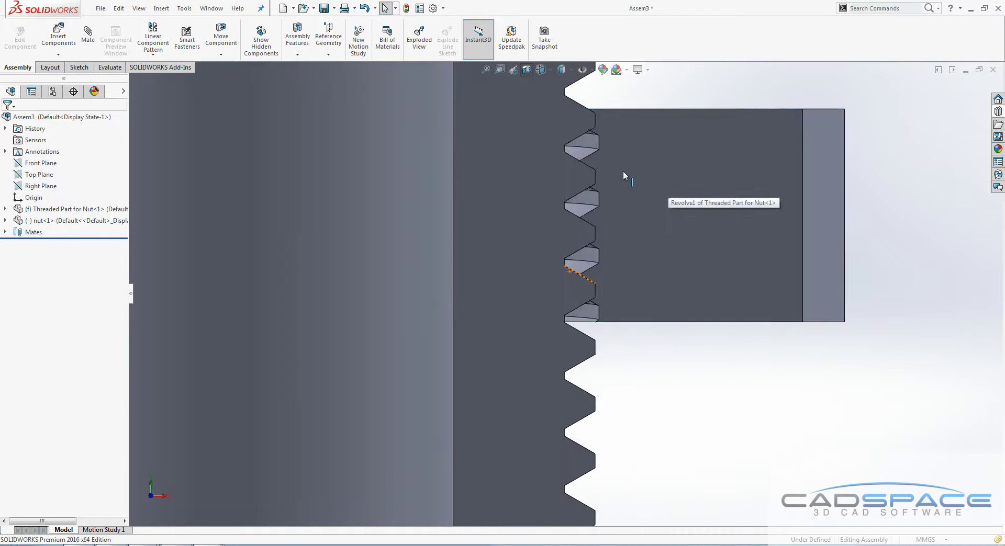
pyautogui.click(623, 170)
pyautogui.moveTo(621, 161); pyautogui.dragTo(620, 146)
pyautogui.press('Escape')
# Examine the fit and clearance between the nut's internal thread and the part's external thread in the section view.
pyautogui.scroll(-3, 567, 152)
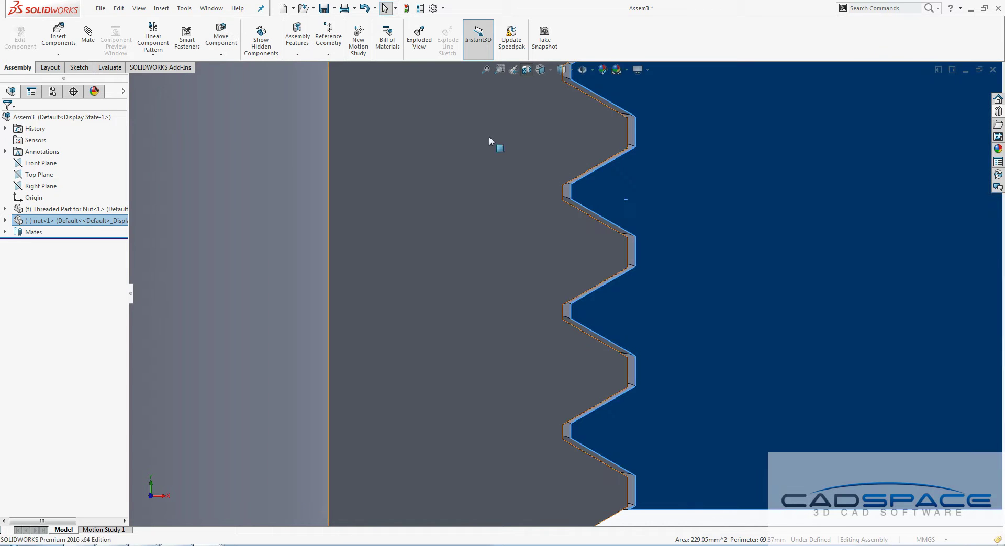
pyautogui.press('Escape')
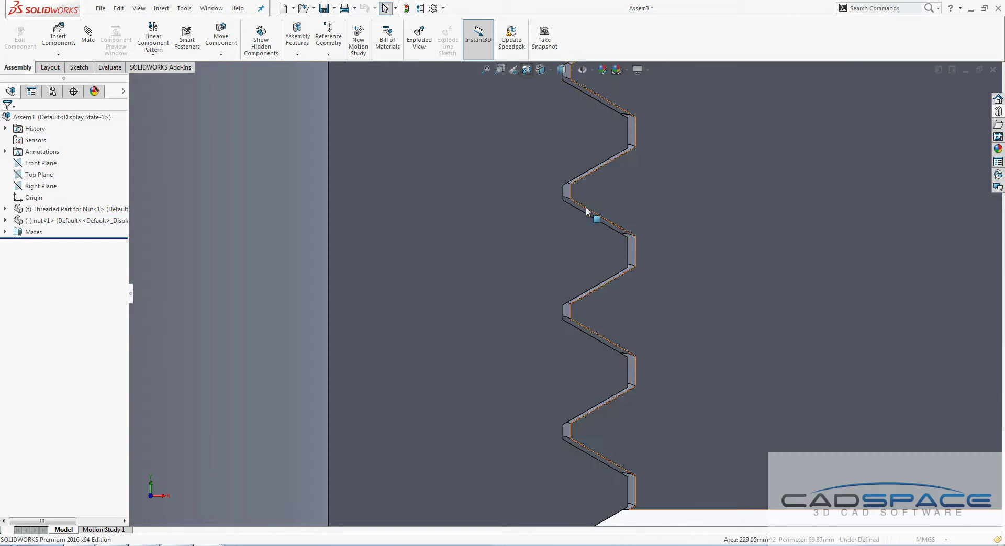
pyautogui.scroll(5, 607, 172)
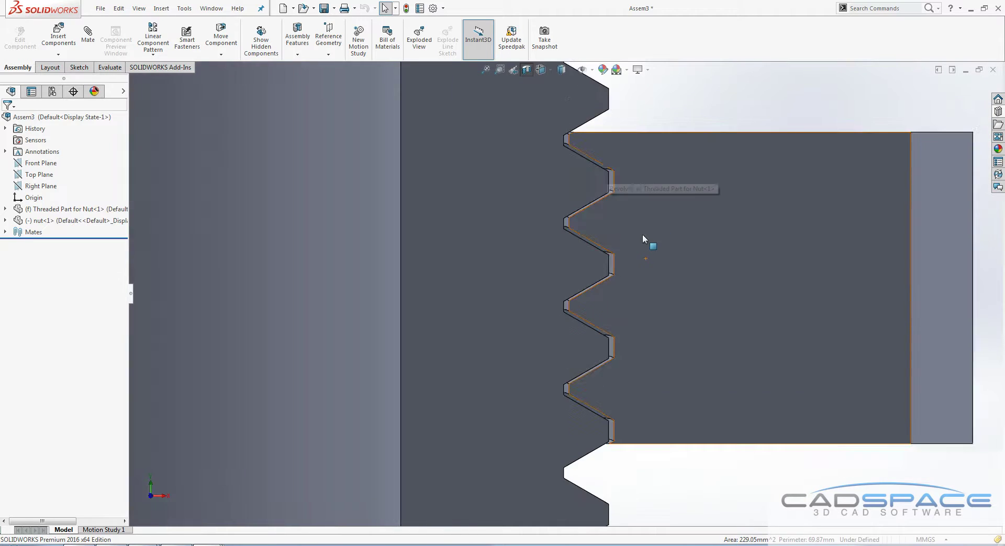
pyautogui.scroll(3, 596, 356)
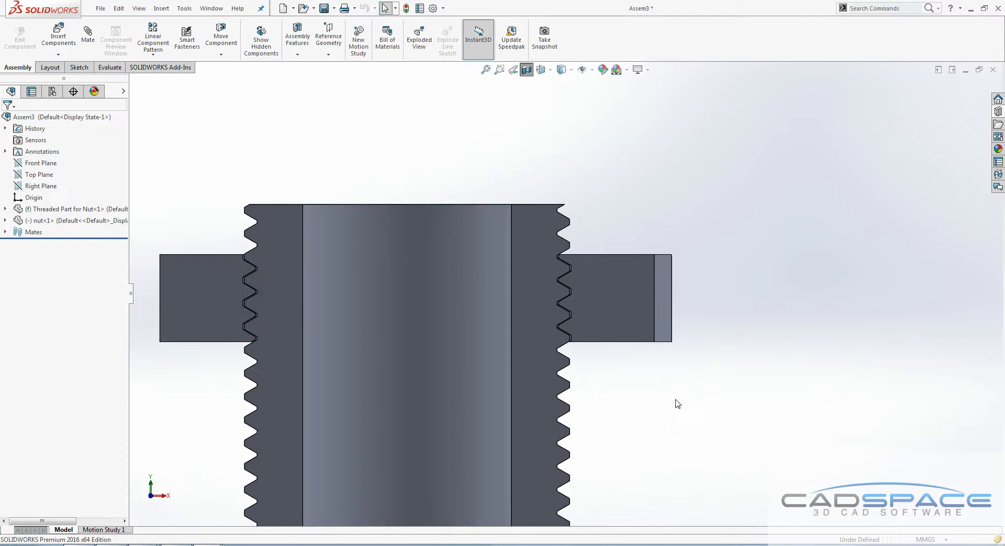
pyautogui.scroll(-5, 581, 340)
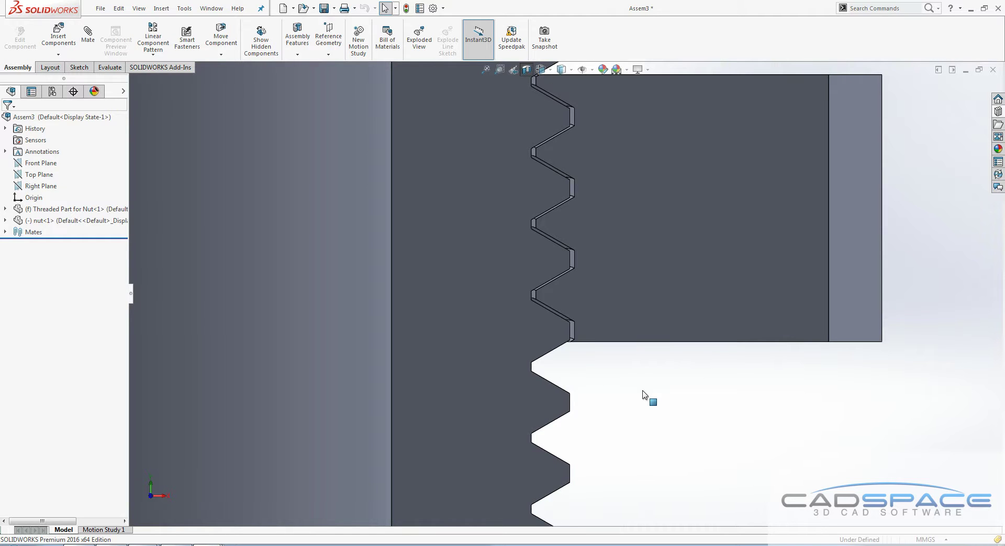
pyautogui.scroll(5, 643, 395)
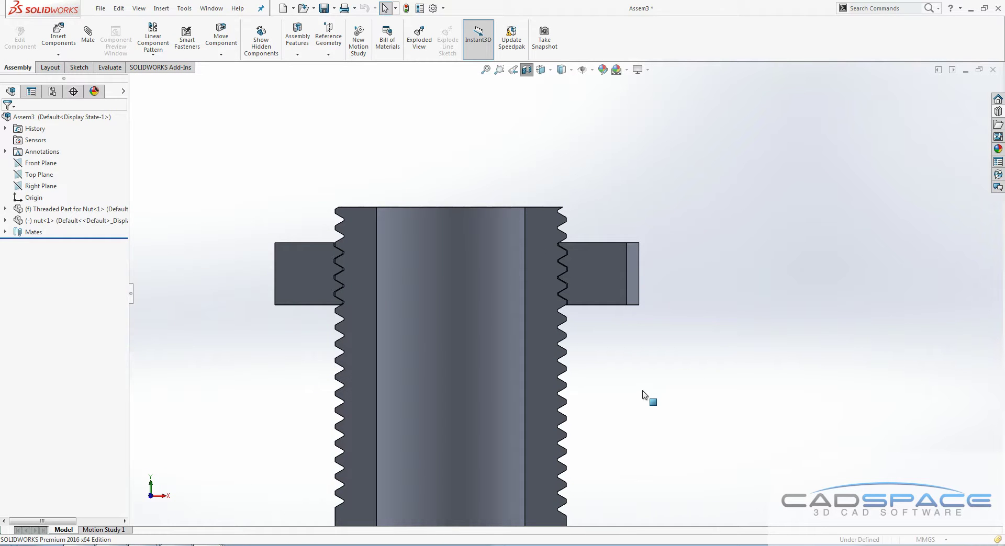
# Examine the meshed threads of the nut and the threaded part in an isometric section view, both close up and overall.
pyautogui.hotkey('ctrl', '7')
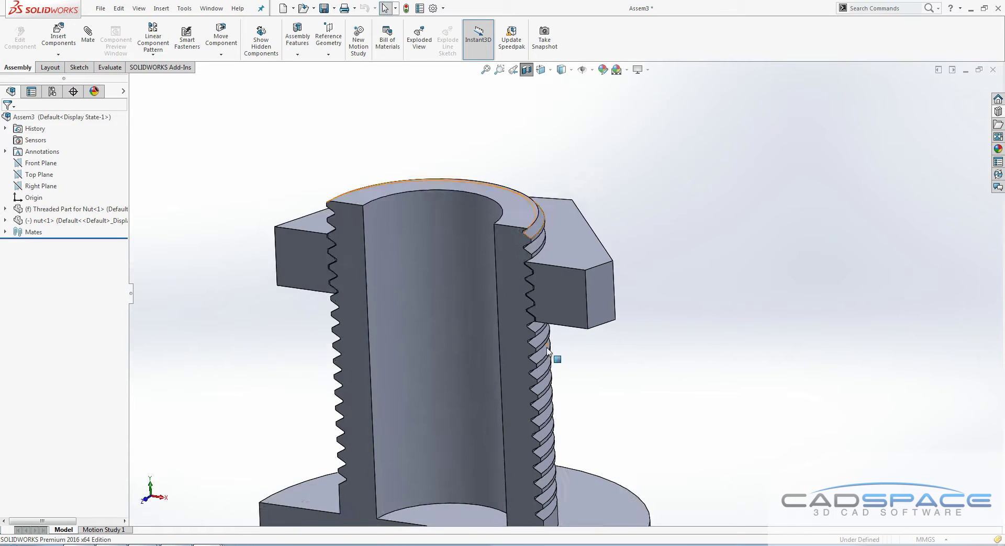
pyautogui.scroll(-6, 573, 346)
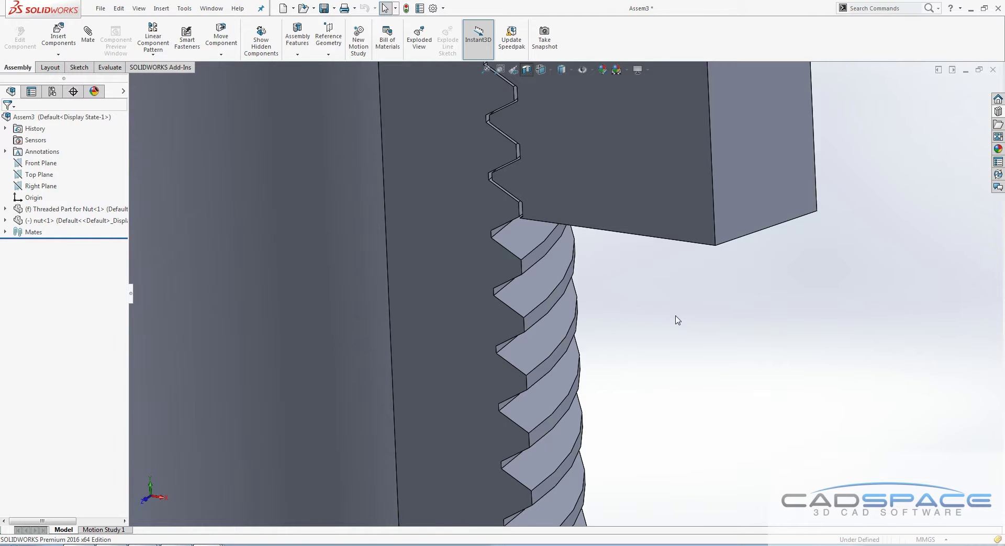
pyautogui.press('f')
pyautogui.scroll(-2, 594, 314)
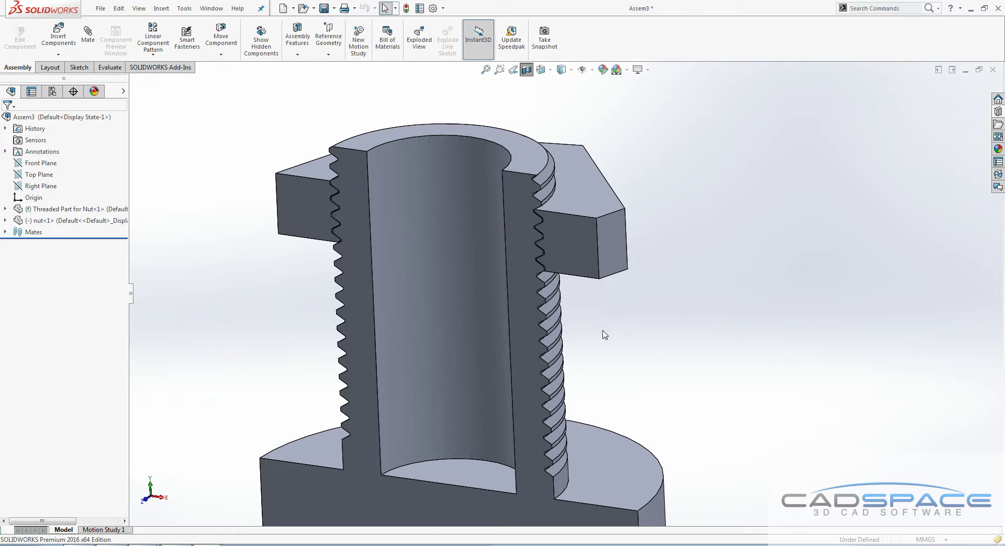
# Switch to the open Thread Assm assembly and make sure the SOLIDWORKS Motion add-in is active.
pyautogui.hotkey('ctrl', 'Tab')
pyautogui.hotkey('ctrl', 'Tab')
pyautogui.hotkey('ctrl', 'Tab')
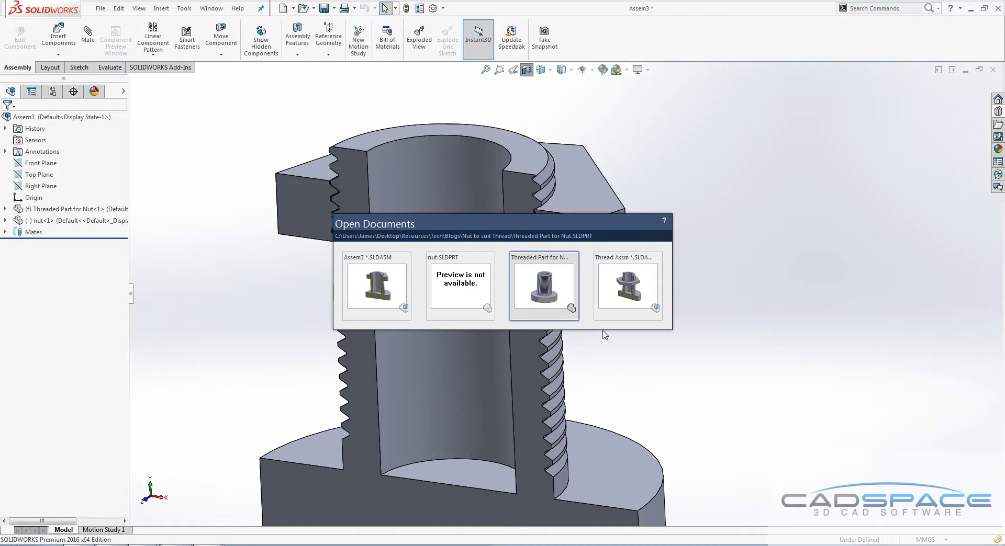
pyautogui.click(487, 116)
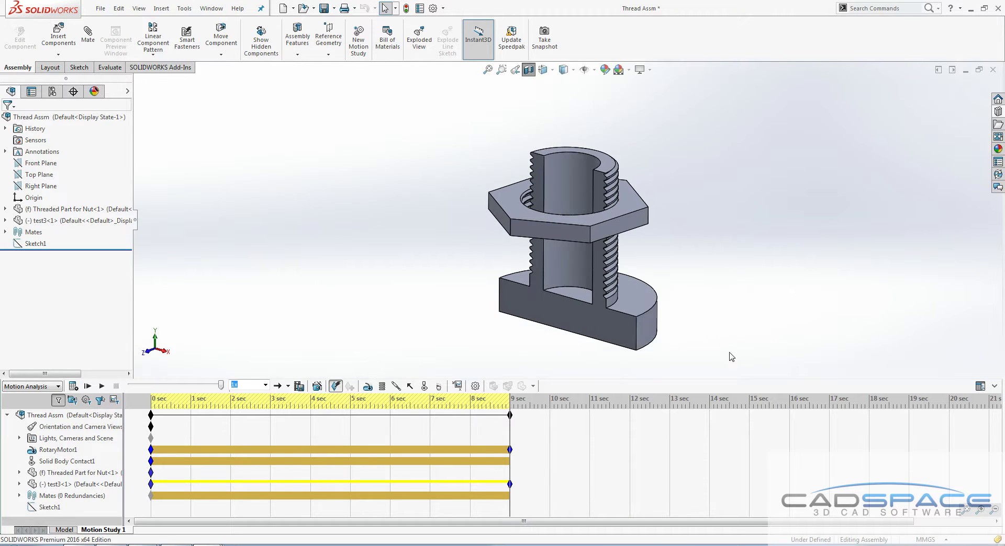
pyautogui.keyDown('ctrl'); pyautogui.moveTo(732, 357); pyautogui.dragTo(696, 310, button='middle'); pyautogui.keyUp('ctrl')
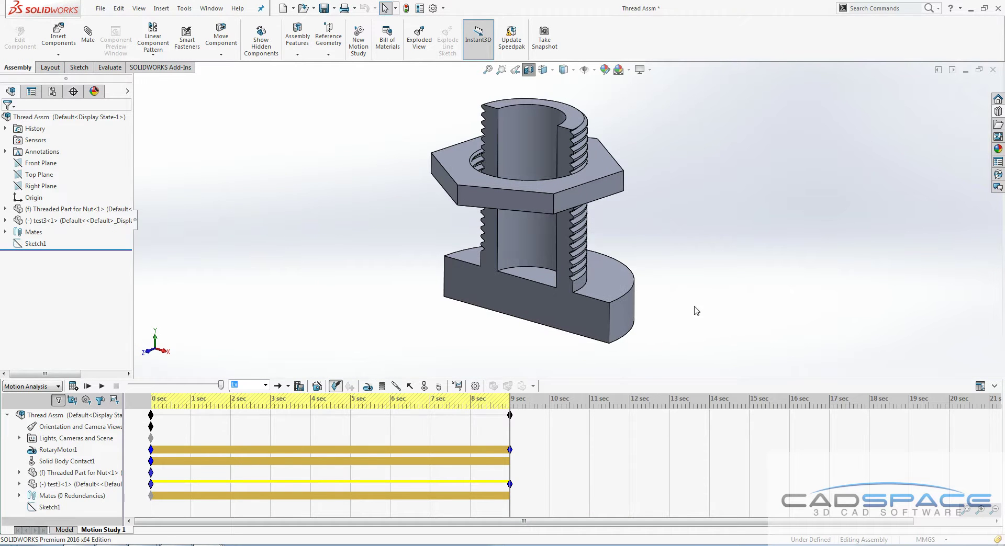
pyautogui.click(178, 68)
pyautogui.click(137, 42)
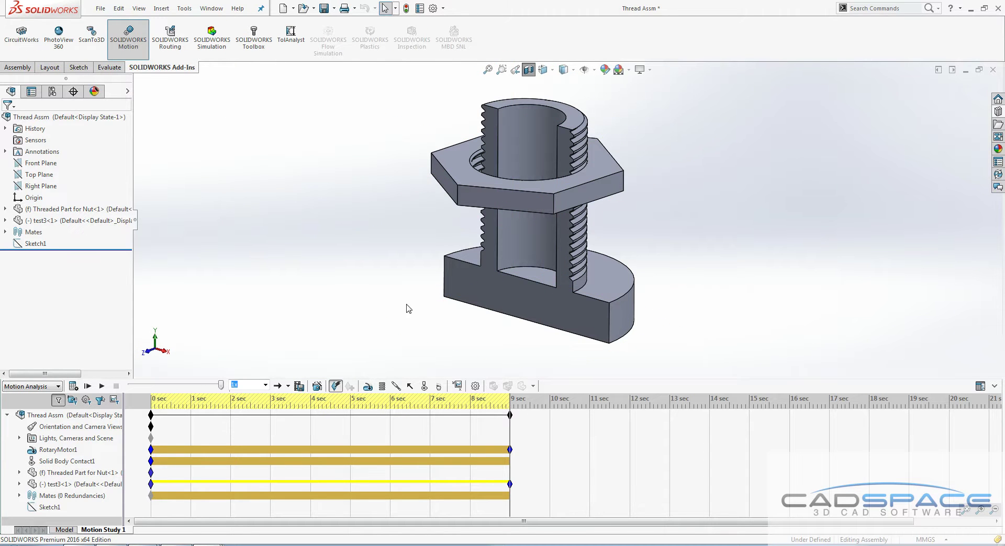
# Identify the solid body contact and rotary motor in the motion study, and play back the Motion Analysis.
pyautogui.click(50, 462)
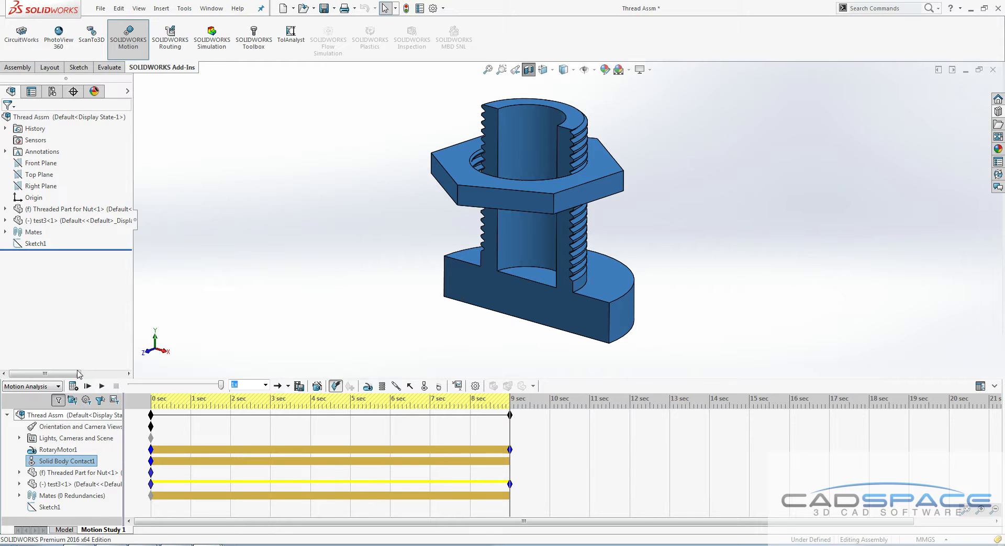
pyautogui.click(42, 451)
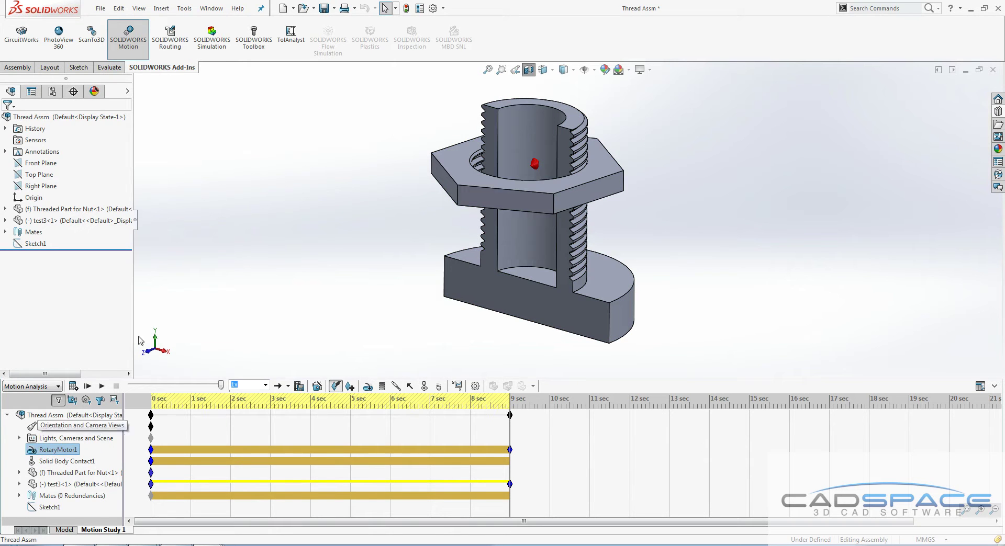
pyautogui.click(320, 260)
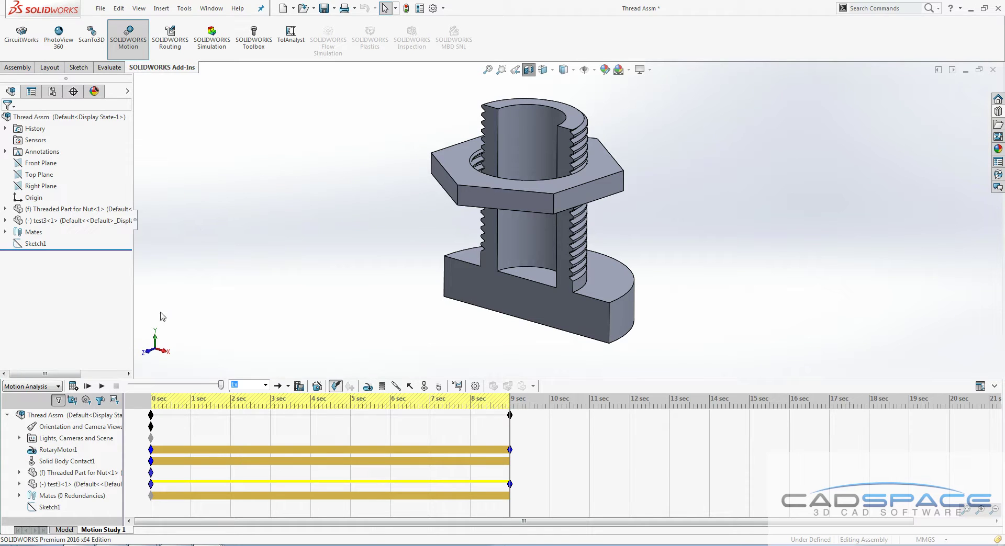
pyautogui.click(101, 387)
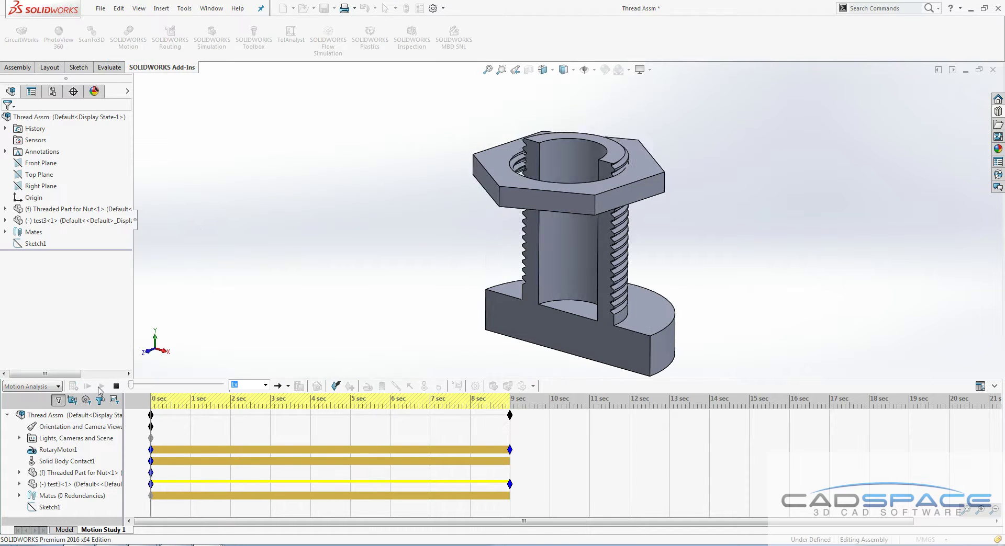